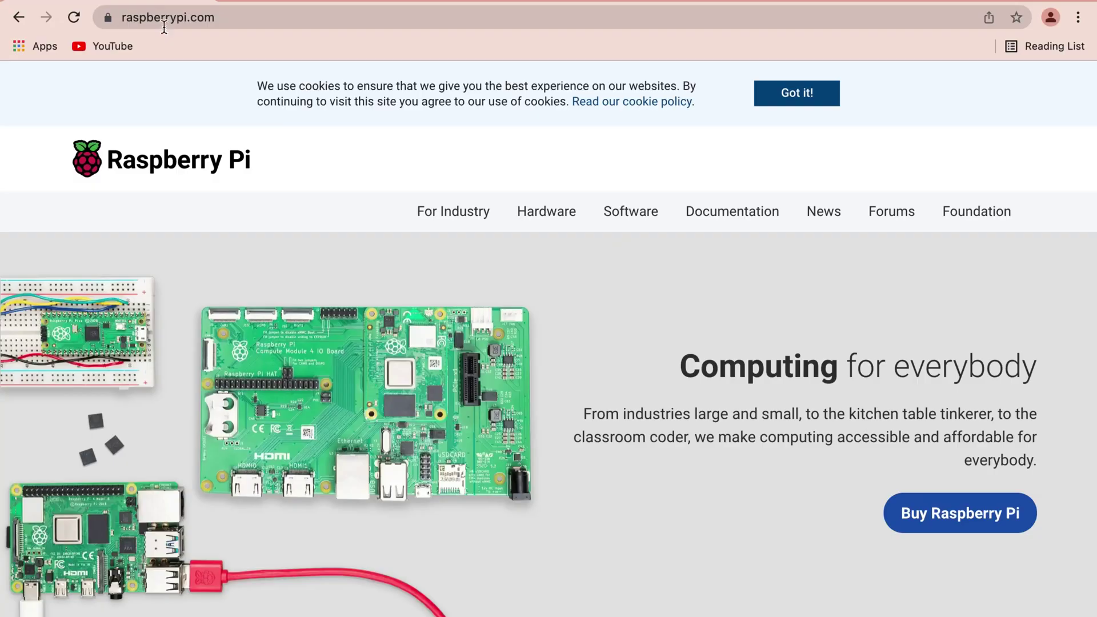
- Look through the raspberrypi.com home page, from the product sections down to the news and community content
click(165, 20)
click(341, 225)
scroll(346, 224, down, 5)
scroll(350, 224, down, 7)
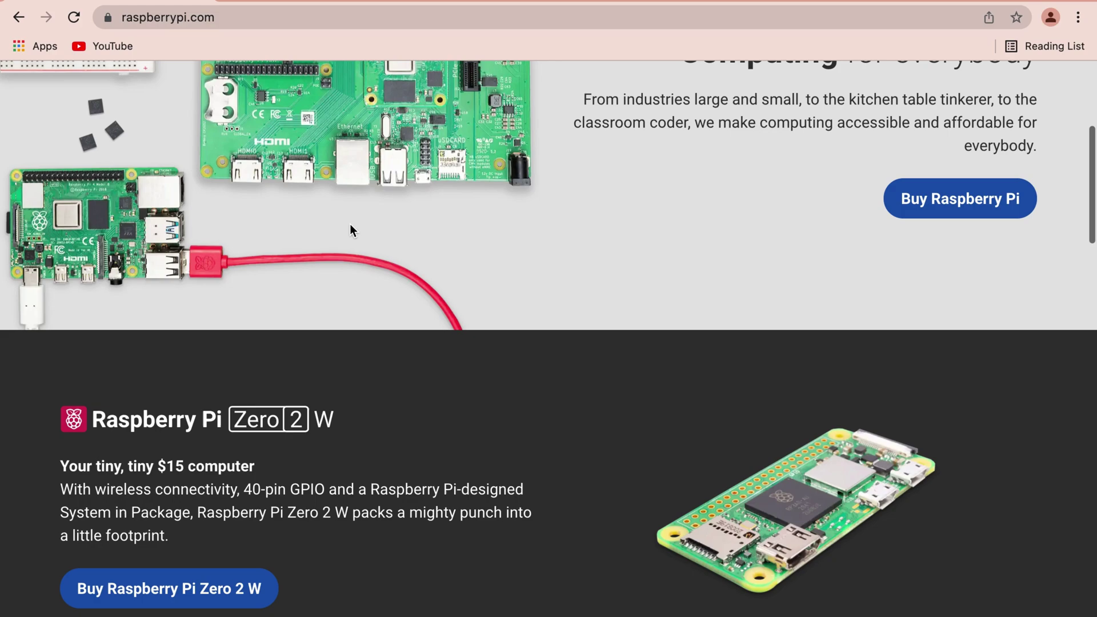
scroll(350, 224, down, 8)
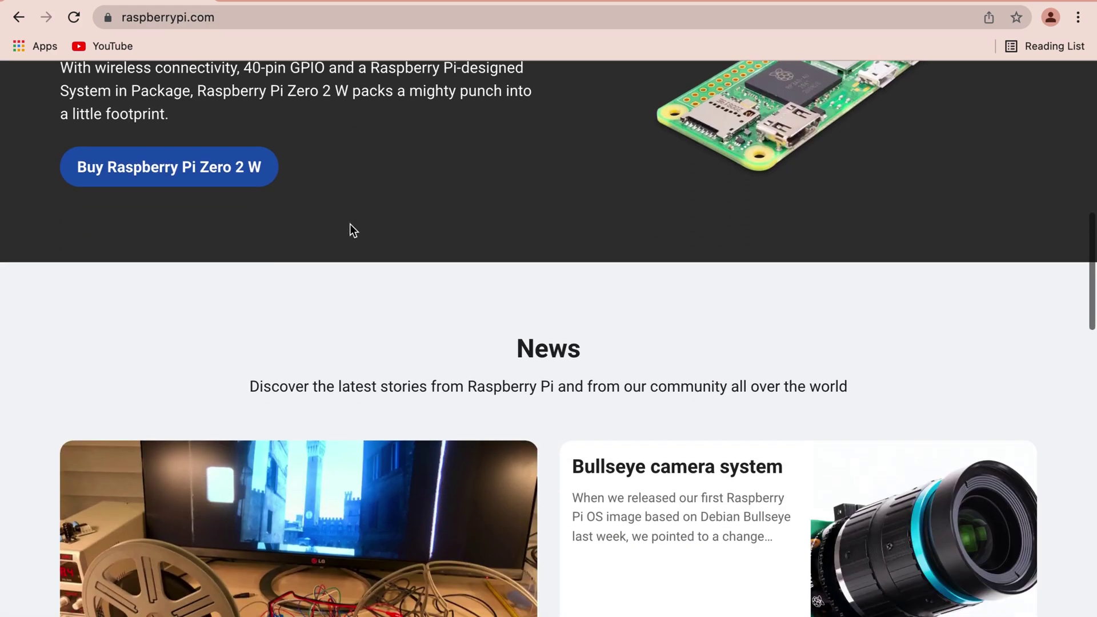
scroll(353, 231, down, 5)
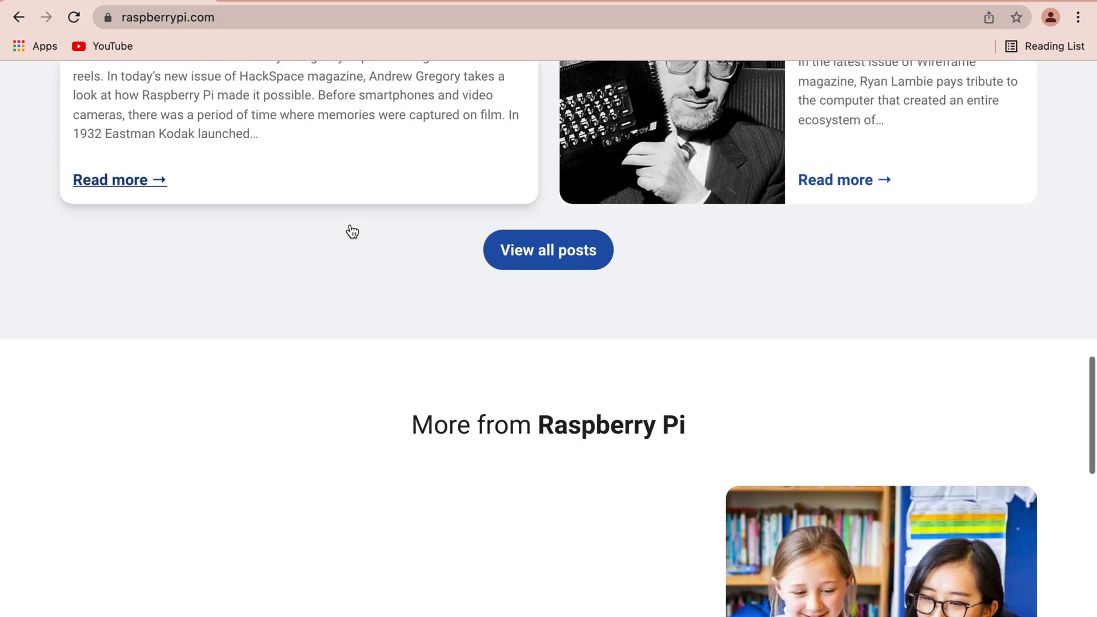
scroll(350, 224, up, 20)
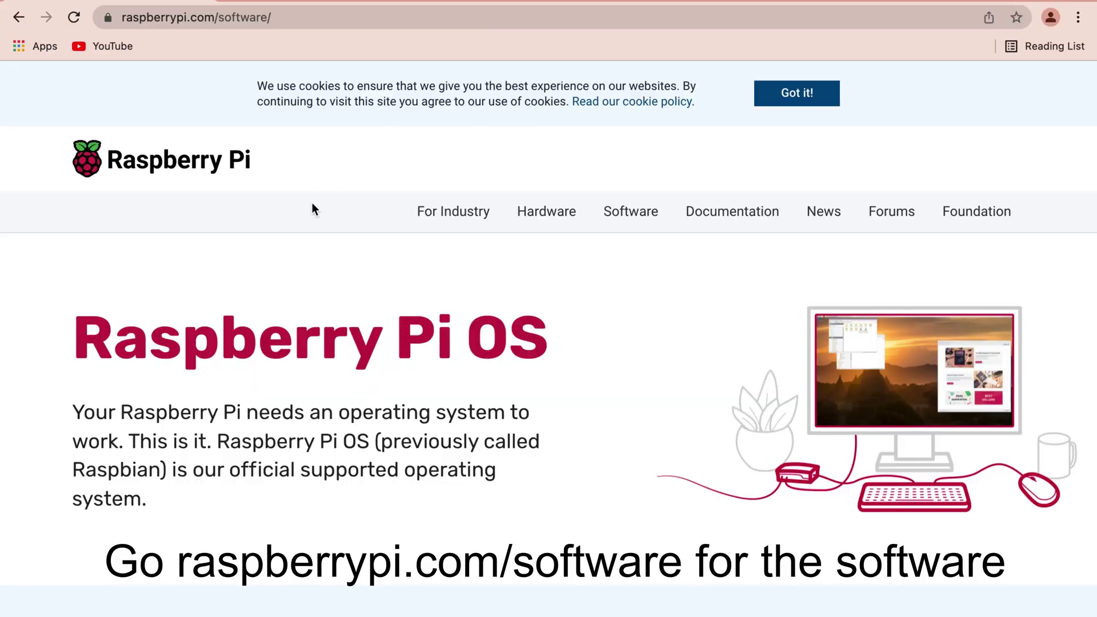
- Examine the Raspberry Pi Imager download options for macOS, Windows and Ubuntu on the raspberrypi.com/software page
scroll(312, 203, down, 5)
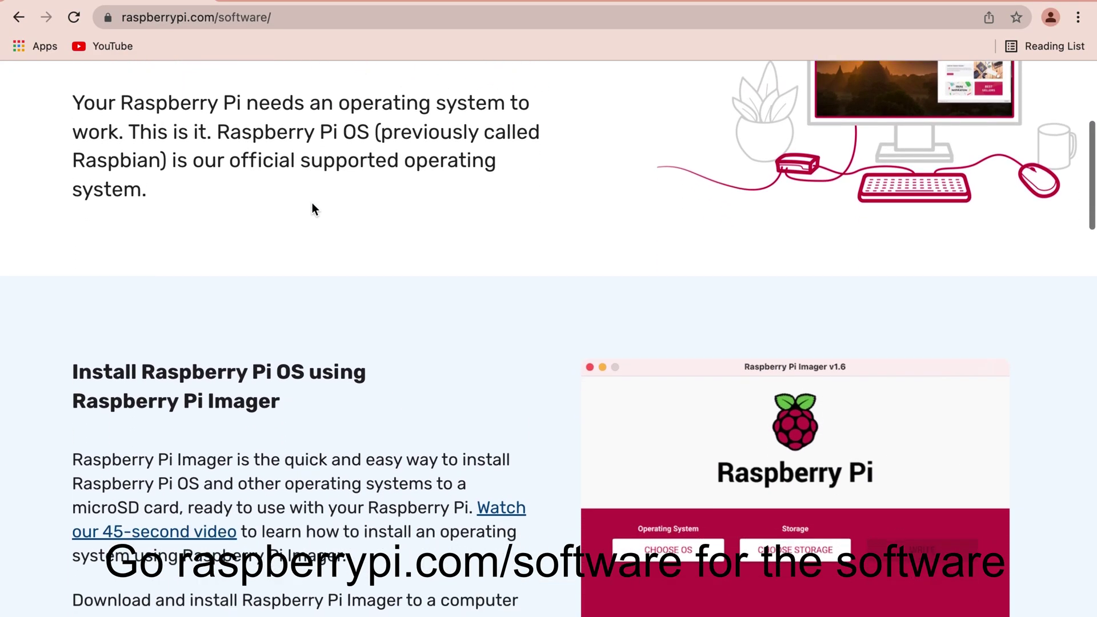
scroll(312, 203, down, 4)
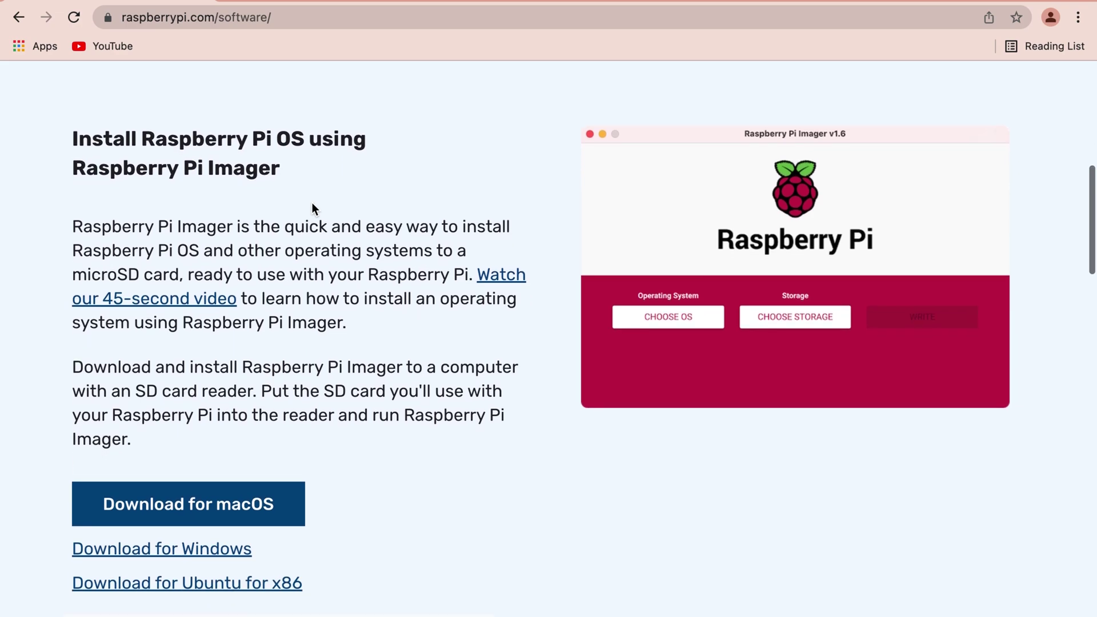
scroll(313, 203, down, 1)
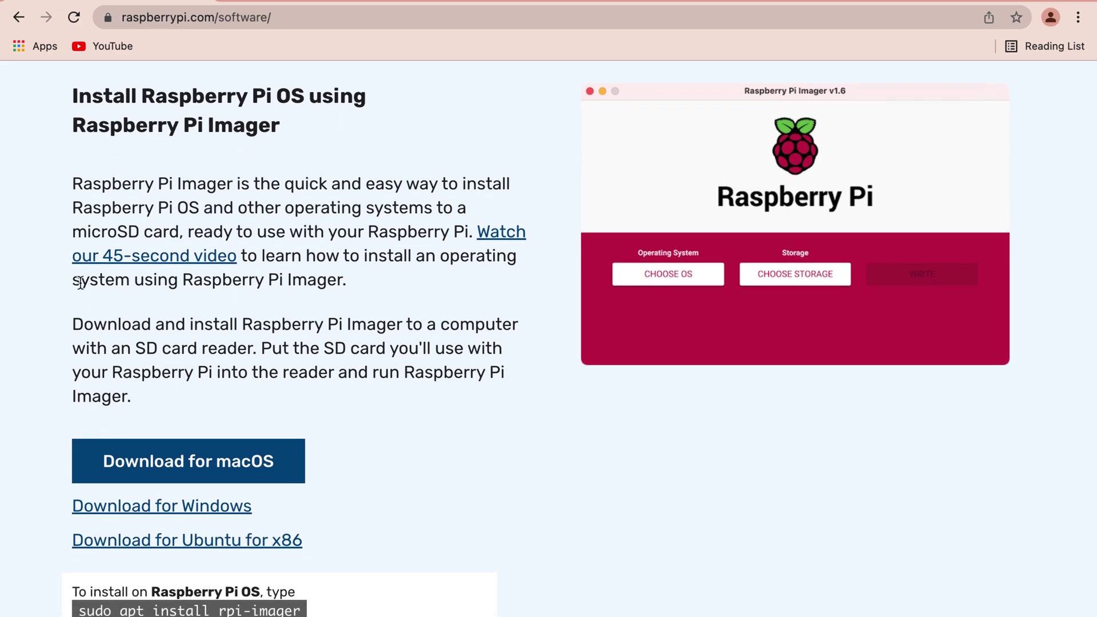
scroll(80, 282, down, 1)
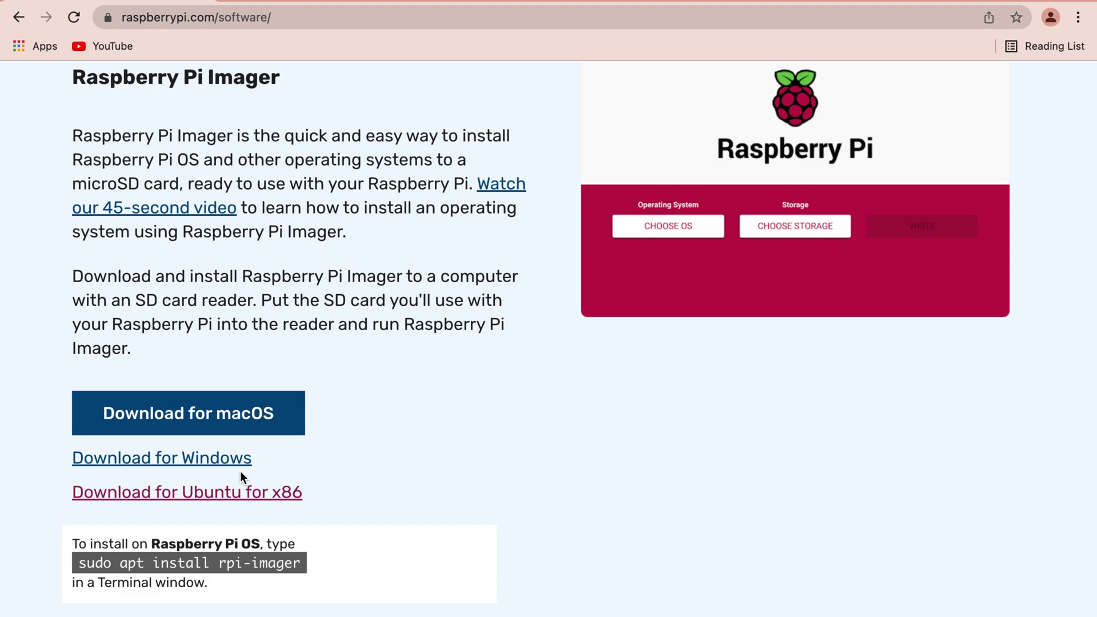
scroll(508, 472, up, 1)
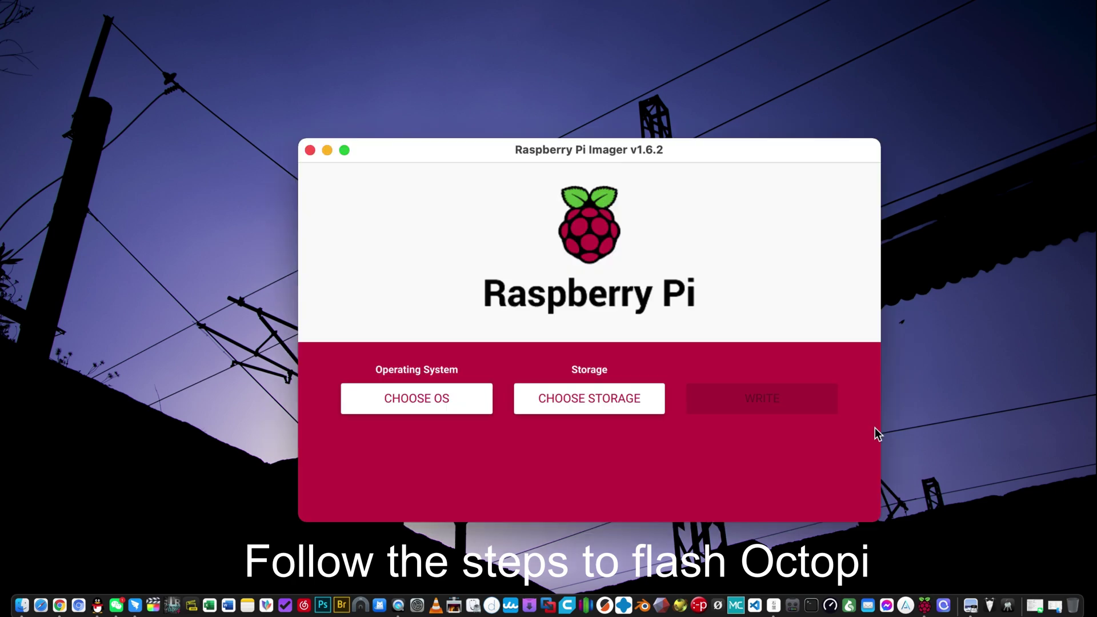
- In Raspberry Pi Imager, choose the stable OctoPi image from the other specific purpose operating systems
click(440, 410)
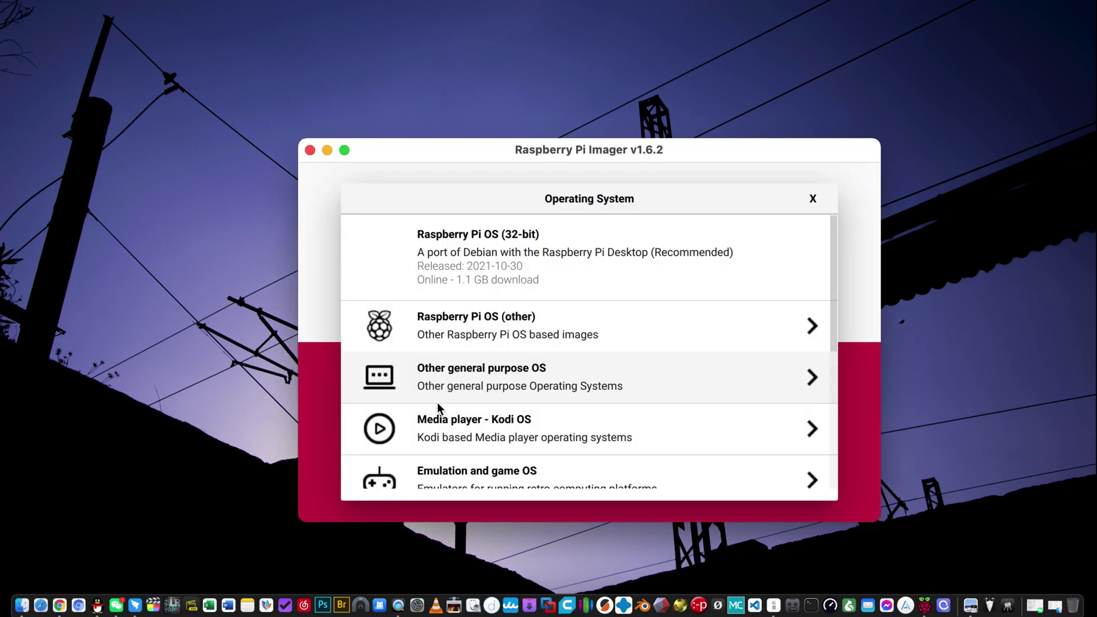
scroll(523, 366, down, 3)
scroll(526, 365, down, 2)
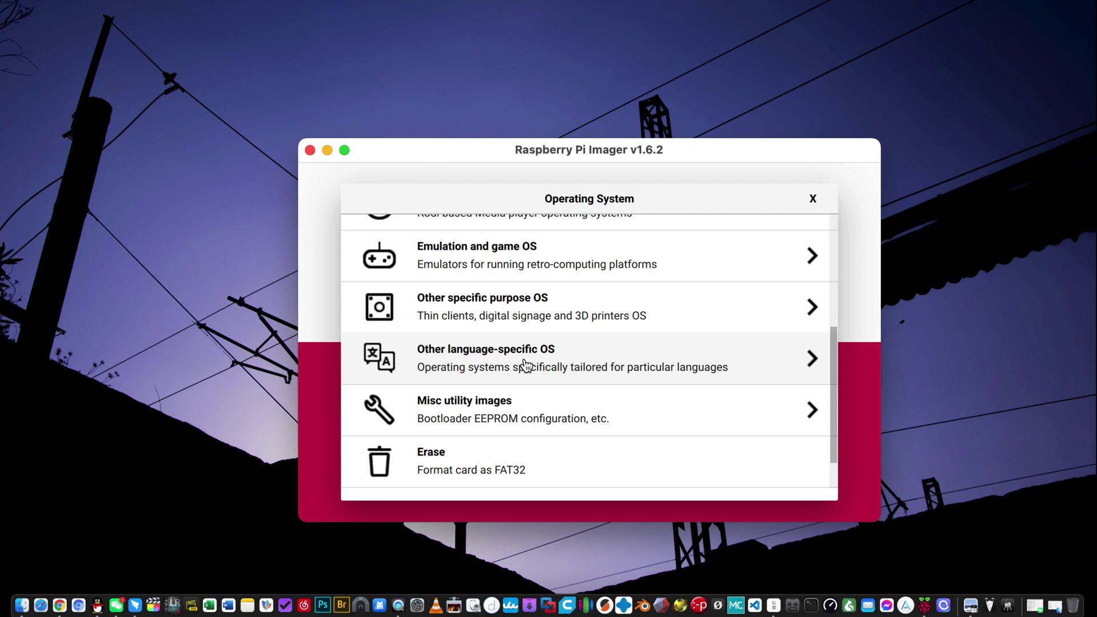
scroll(526, 366, up, 2)
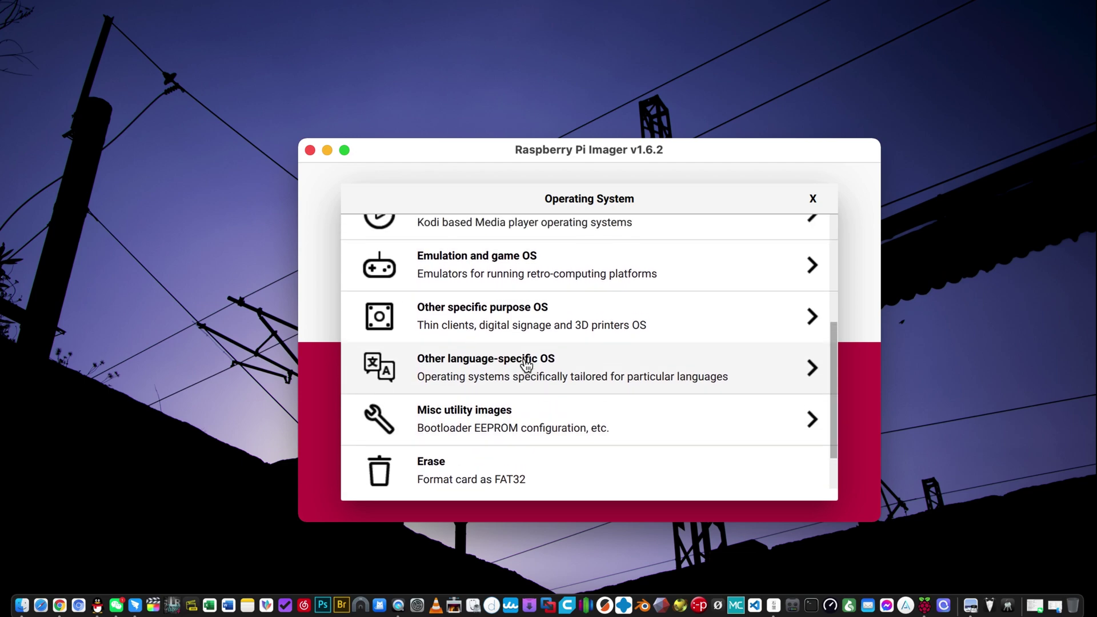
click(527, 366)
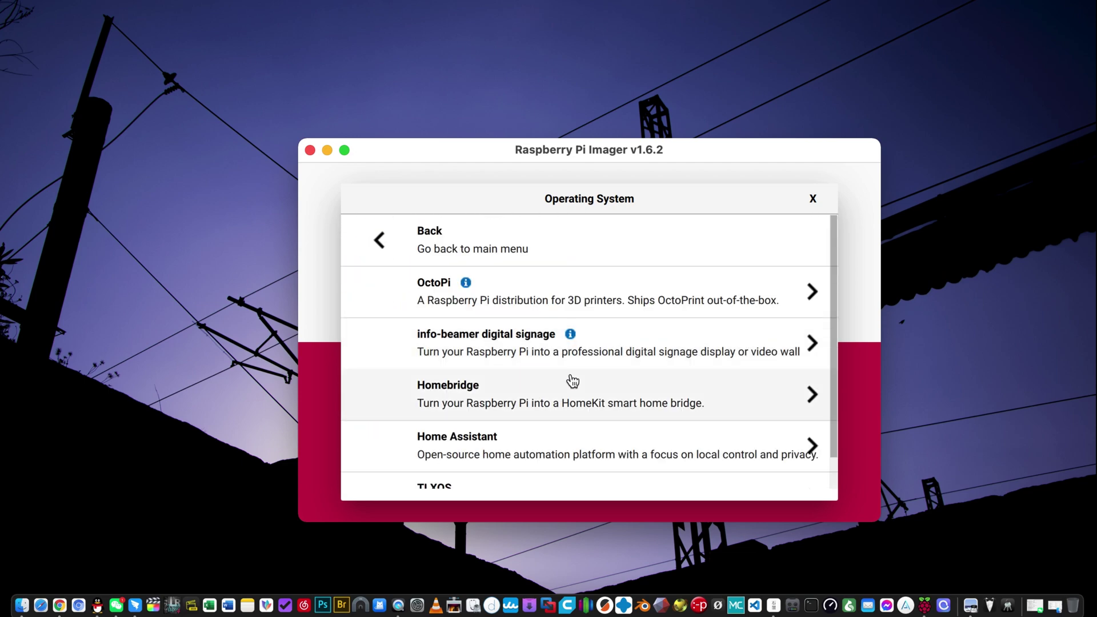
click(476, 288)
click(480, 304)
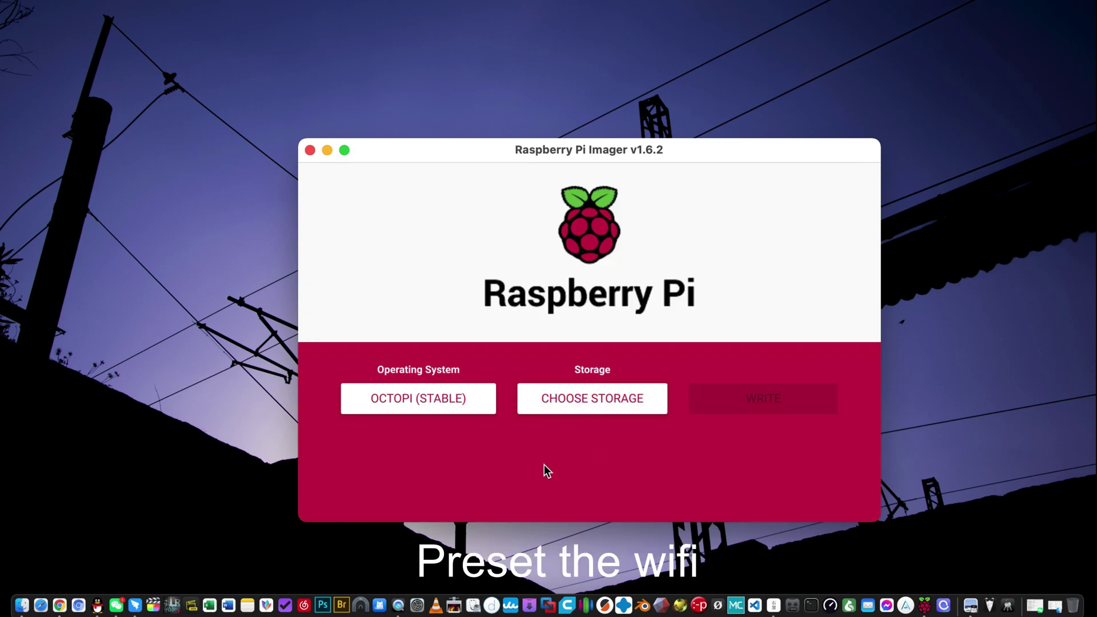
- Open the advanced options, enable SSH with password authentication and enter the password for the 'pi' user
key(super+shift+x)
click(616, 296)
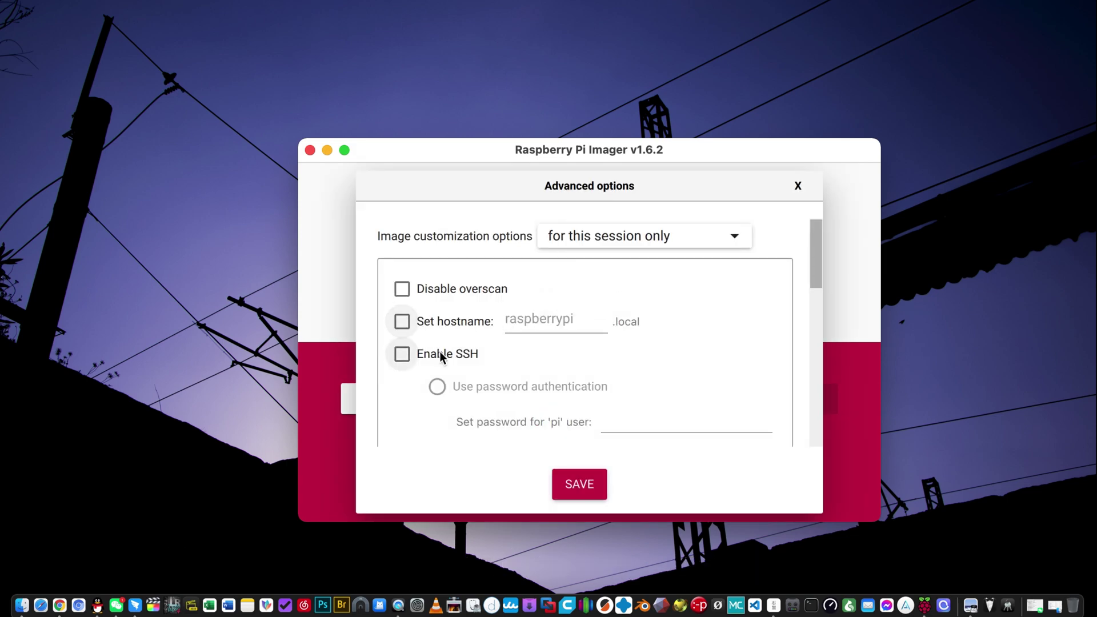
scroll(617, 288, down, 1)
click(449, 315)
scroll(636, 377, down, 1)
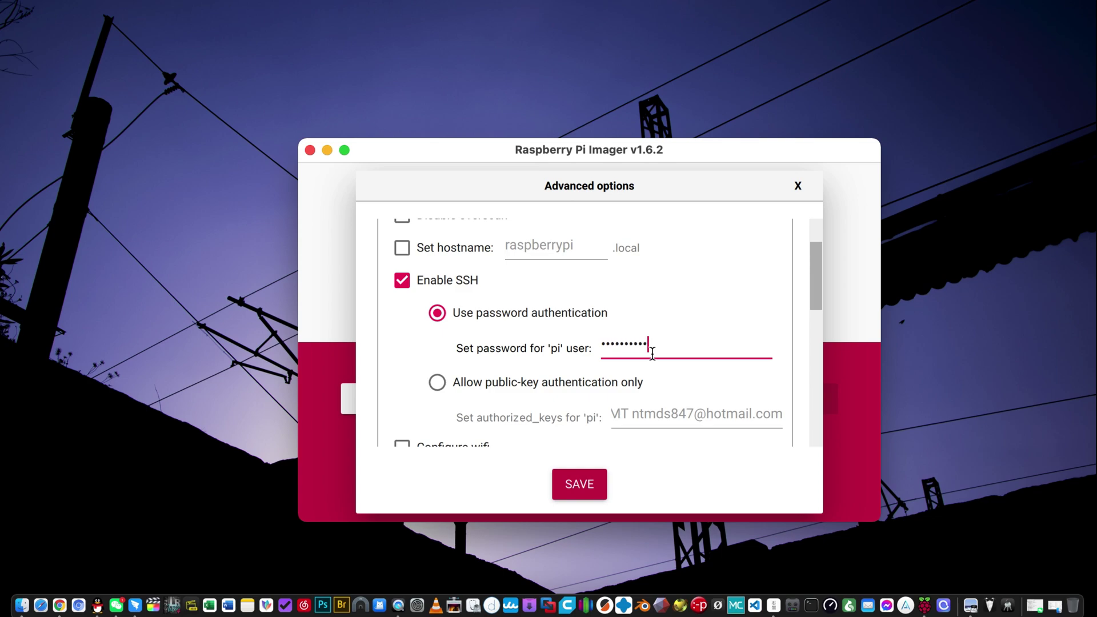
- Enable the Wi-Fi configuration for the SSID bangongshi_5G and set the Wi-Fi country to CN
scroll(652, 352, down, 3)
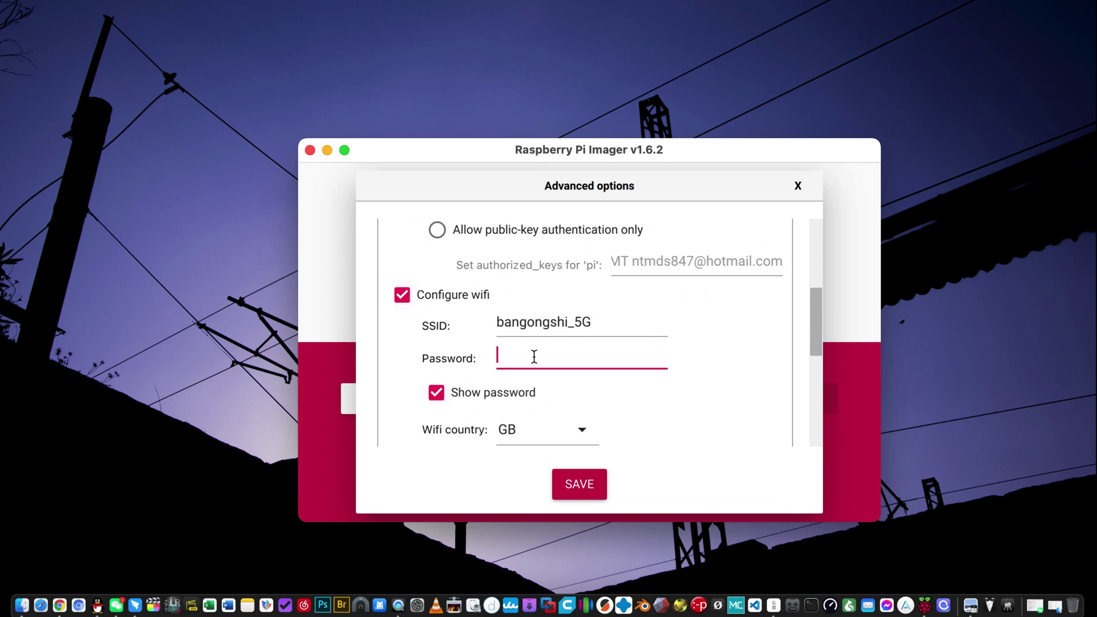
click(543, 429)
scroll(555, 265, down, 2)
scroll(555, 266, up, 3)
click(554, 266)
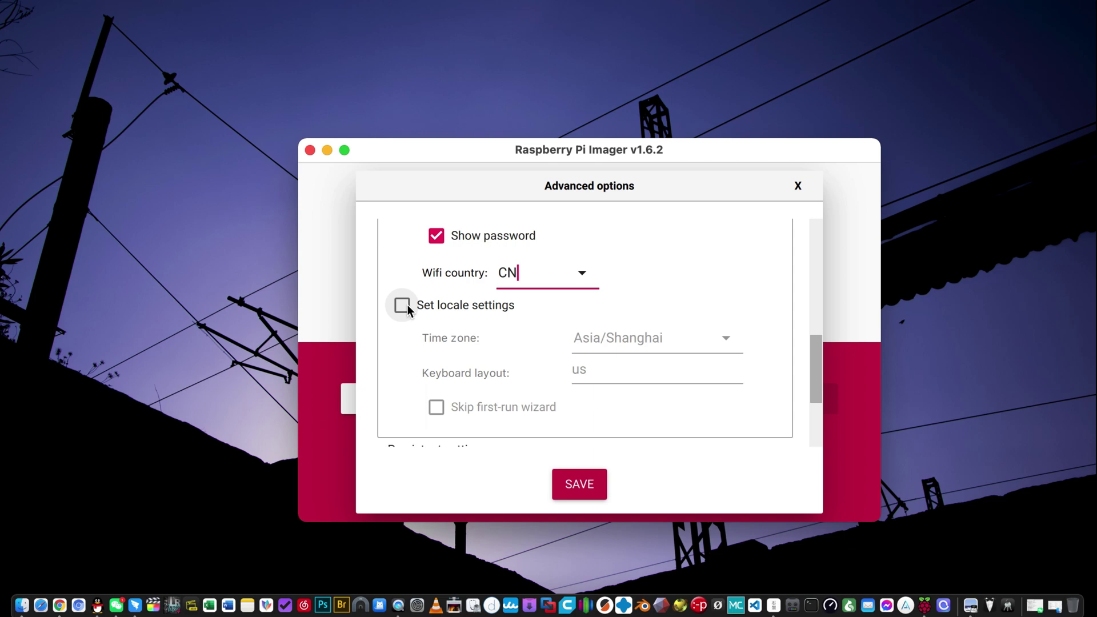
- Enable the locale settings and save the advanced options
click(408, 306)
scroll(654, 350, down, 3)
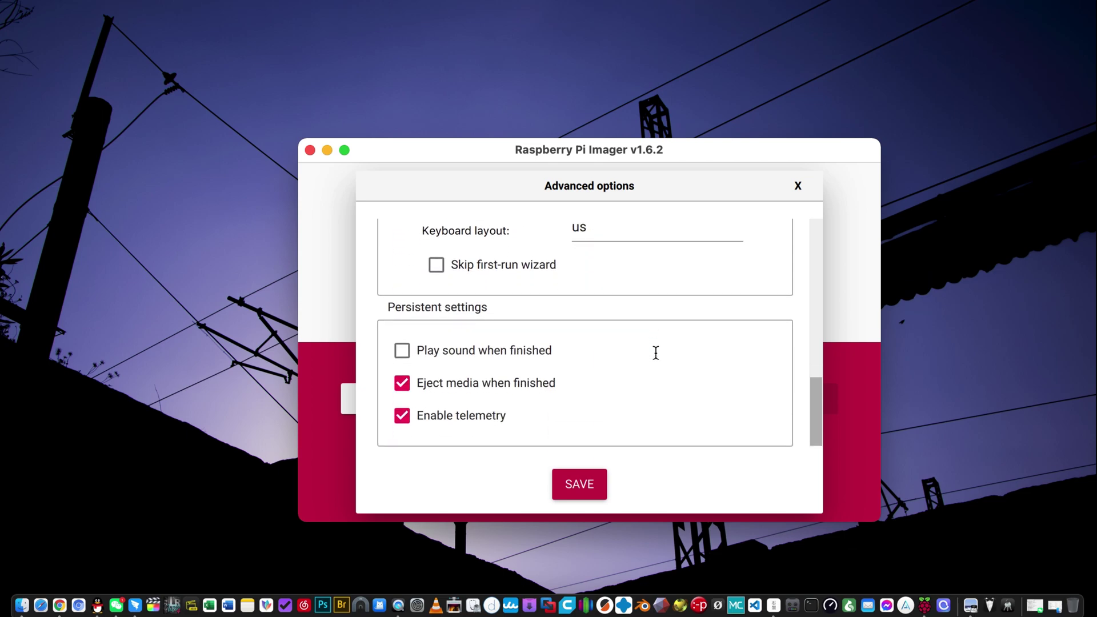
click(584, 488)
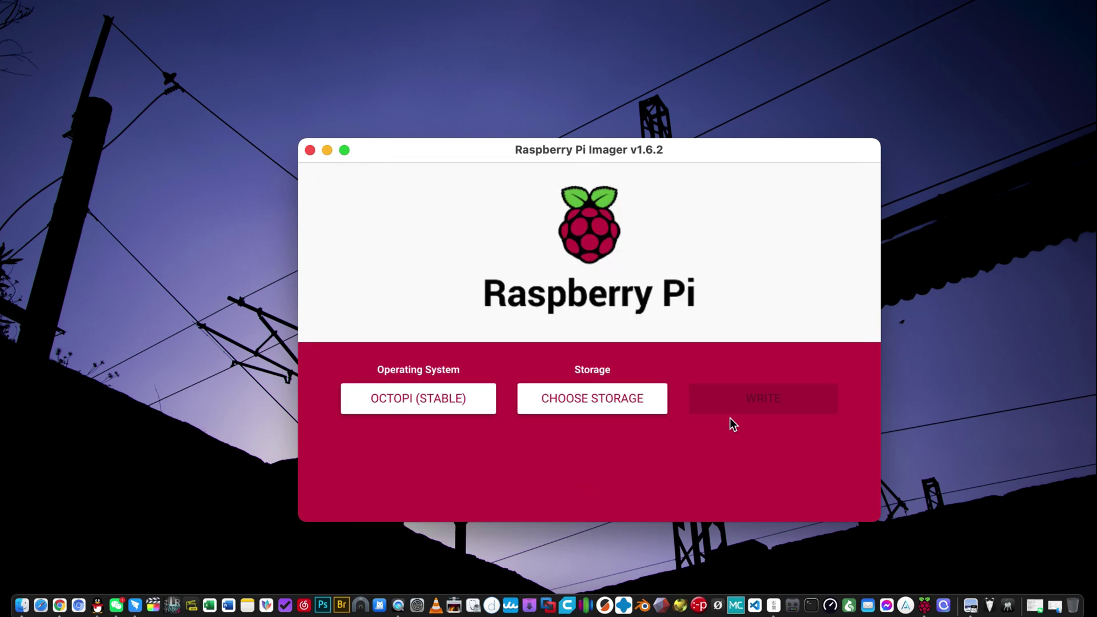
- Select the Mass Storage Device Media as storage and write the OctoPi image to it, accepting the erasure of its data
click(638, 397)
click(563, 252)
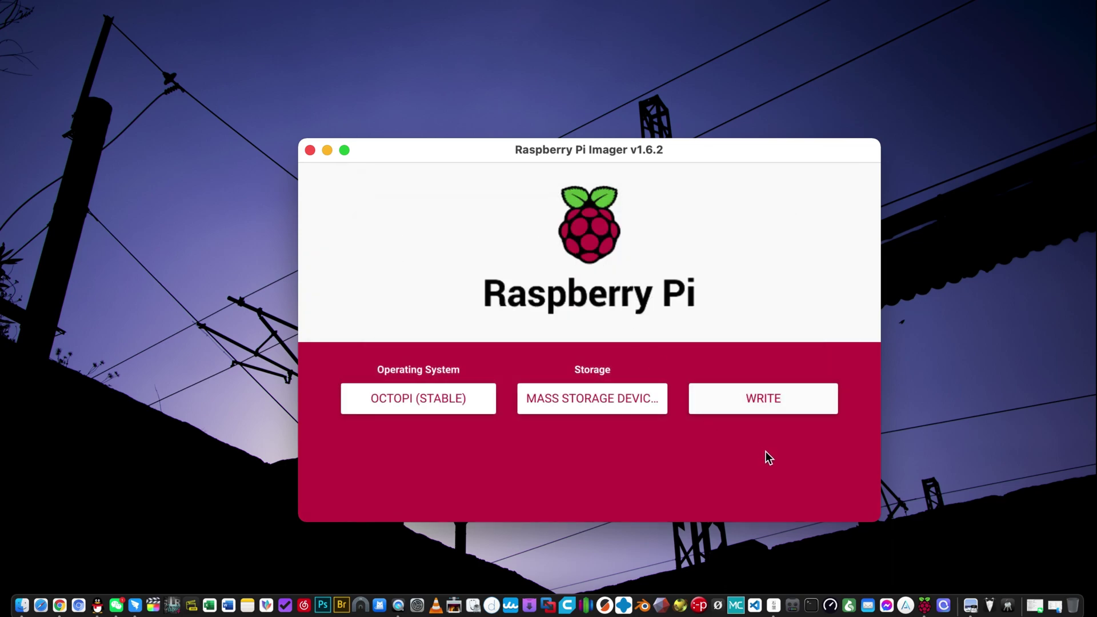
click(767, 407)
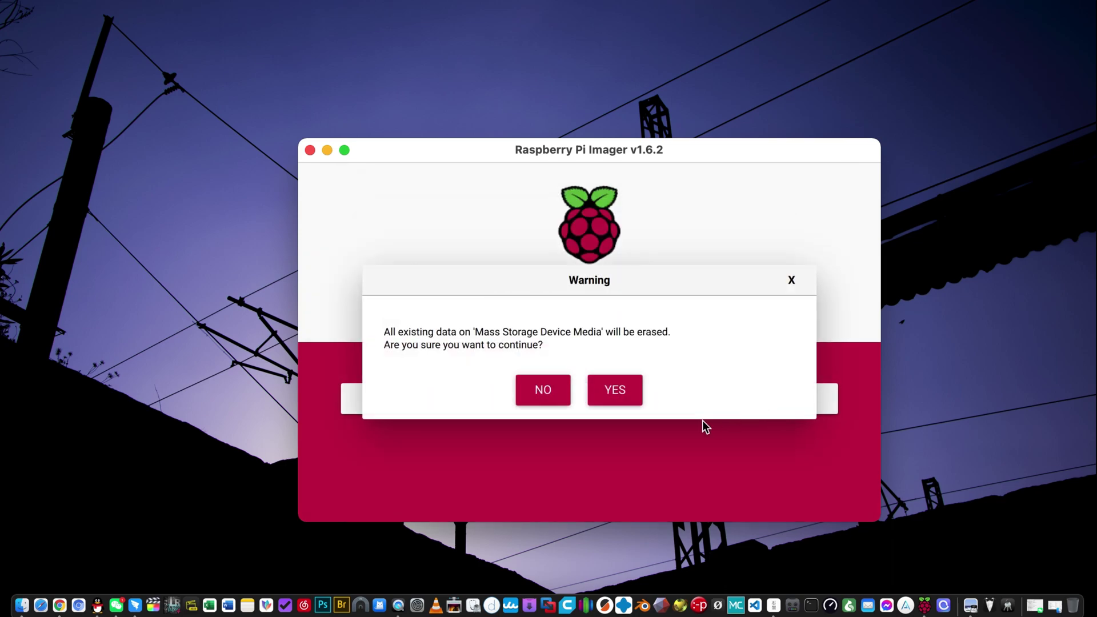
click(632, 395)
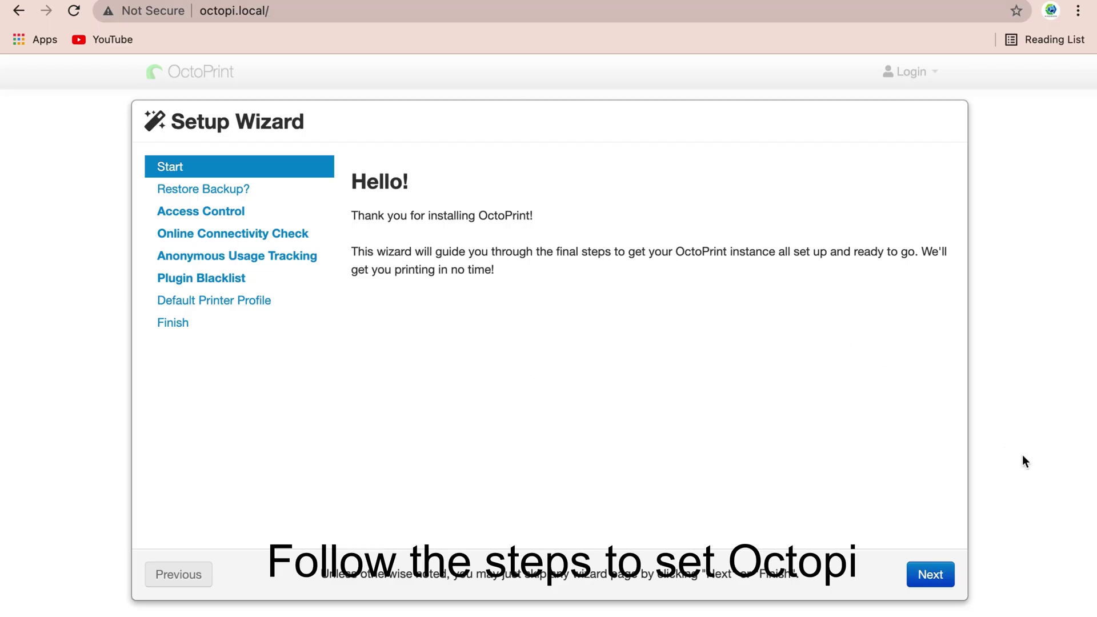
- In the OctoPrint setup wizard, skip the backup restore and create the administrator account with its username and password
click(931, 575)
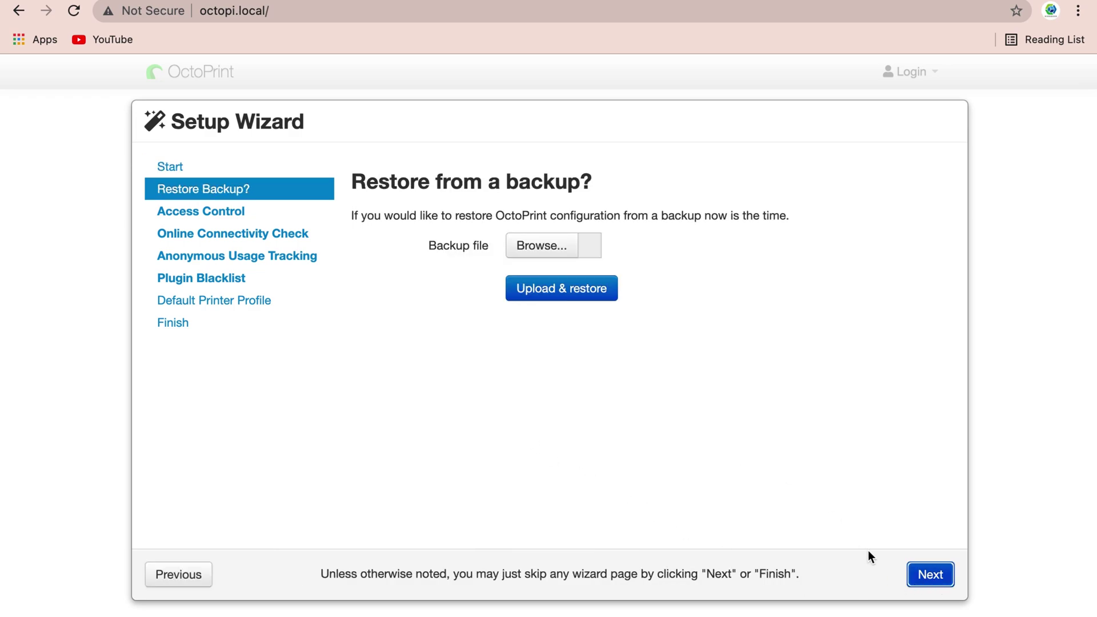
click(930, 577)
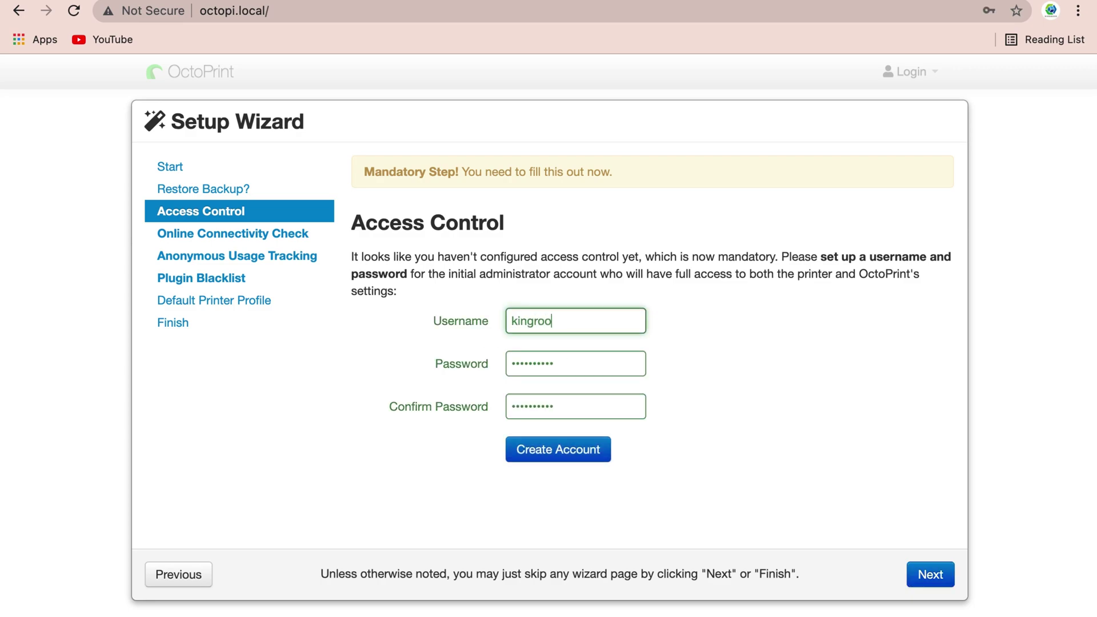
click(581, 462)
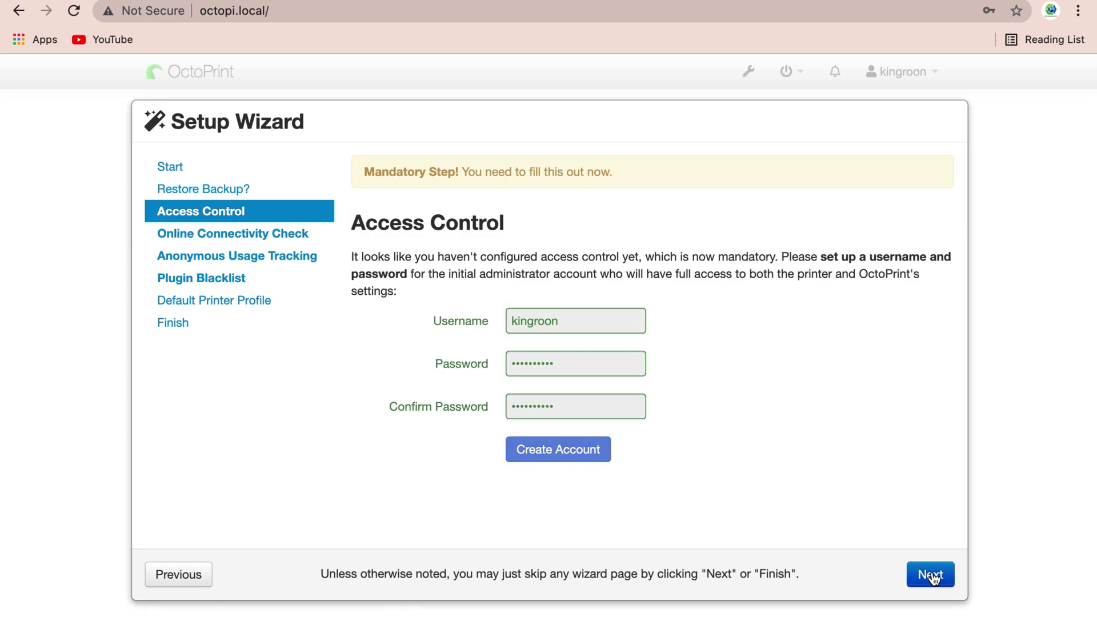
click(930, 575)
- Complete the online connectivity check page, keeping the 15-minute interval, host IP 1.1.1.1 and port 53
scroll(705, 470, down, 9)
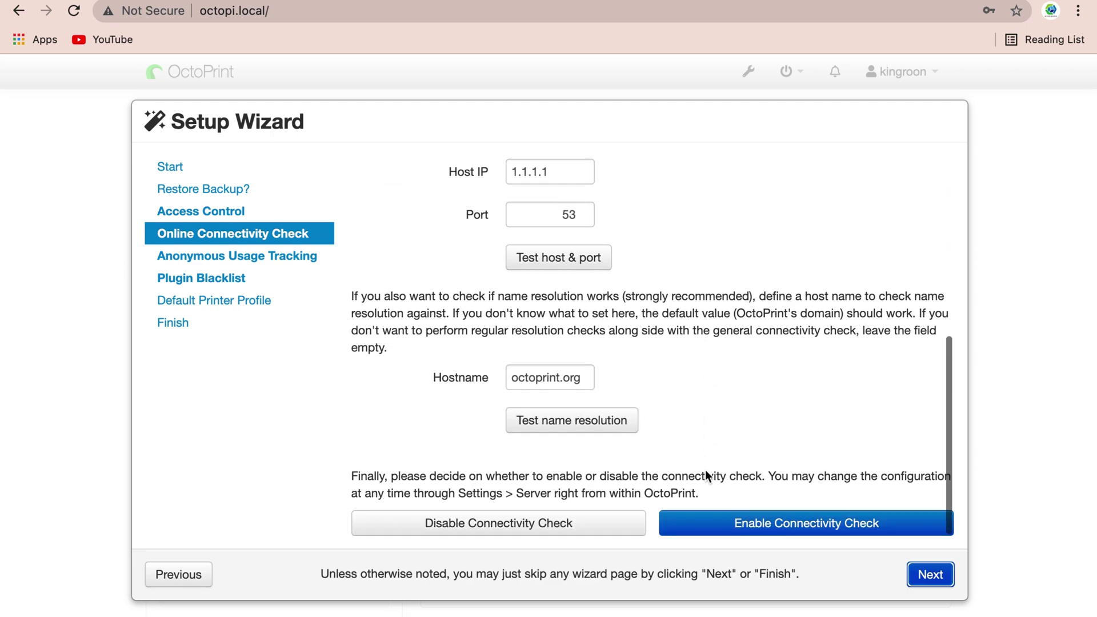
click(925, 572)
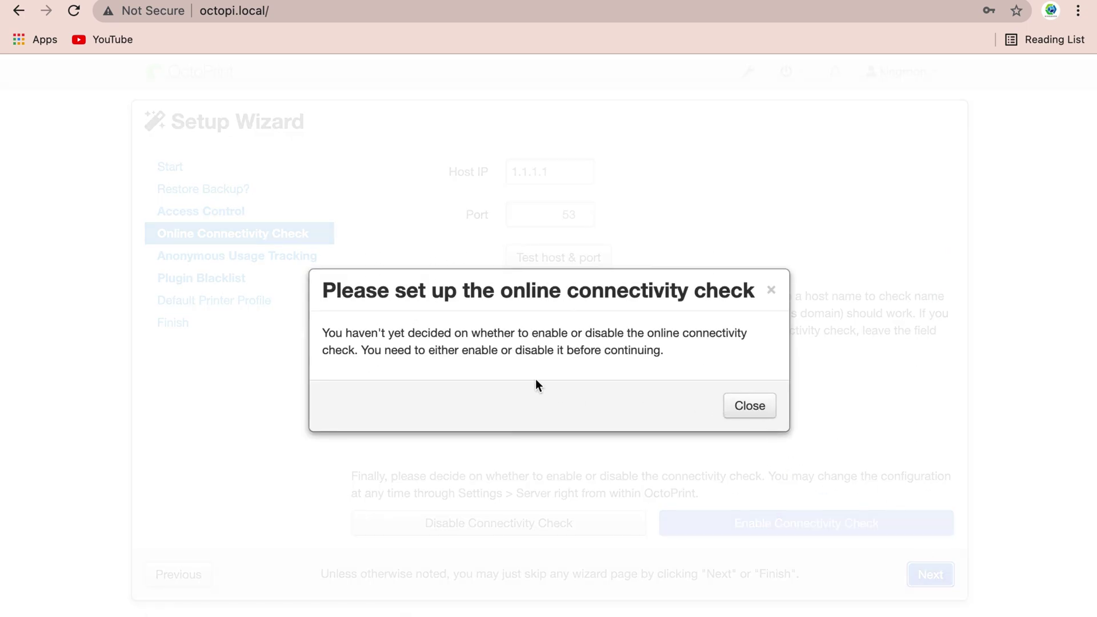
click(750, 405)
scroll(759, 406, up, 6)
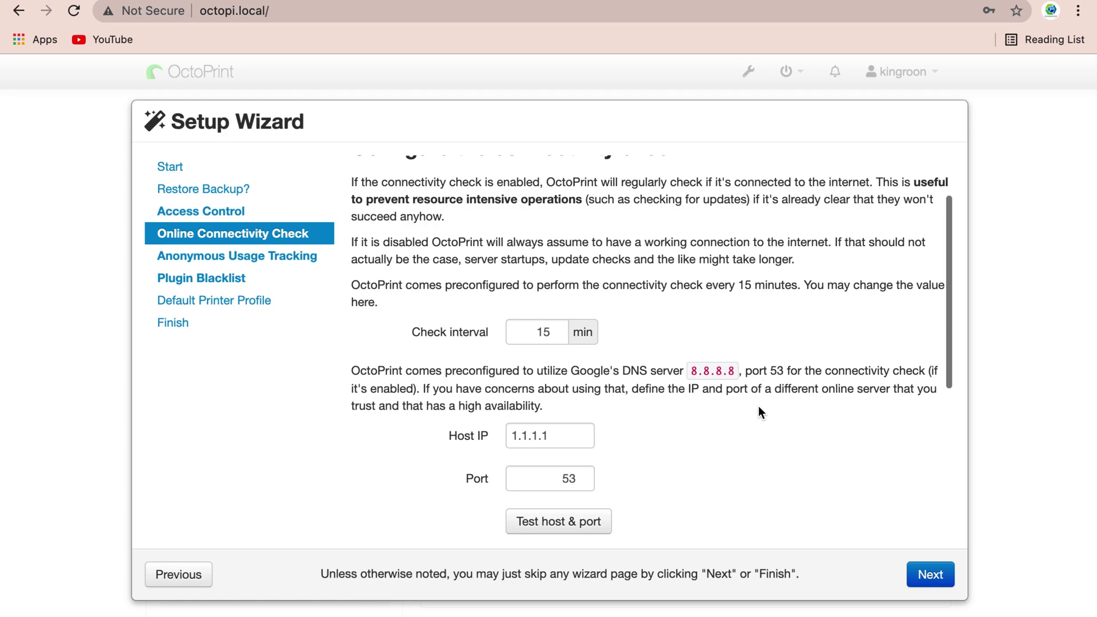
scroll(766, 409, down, 6)
click(933, 575)
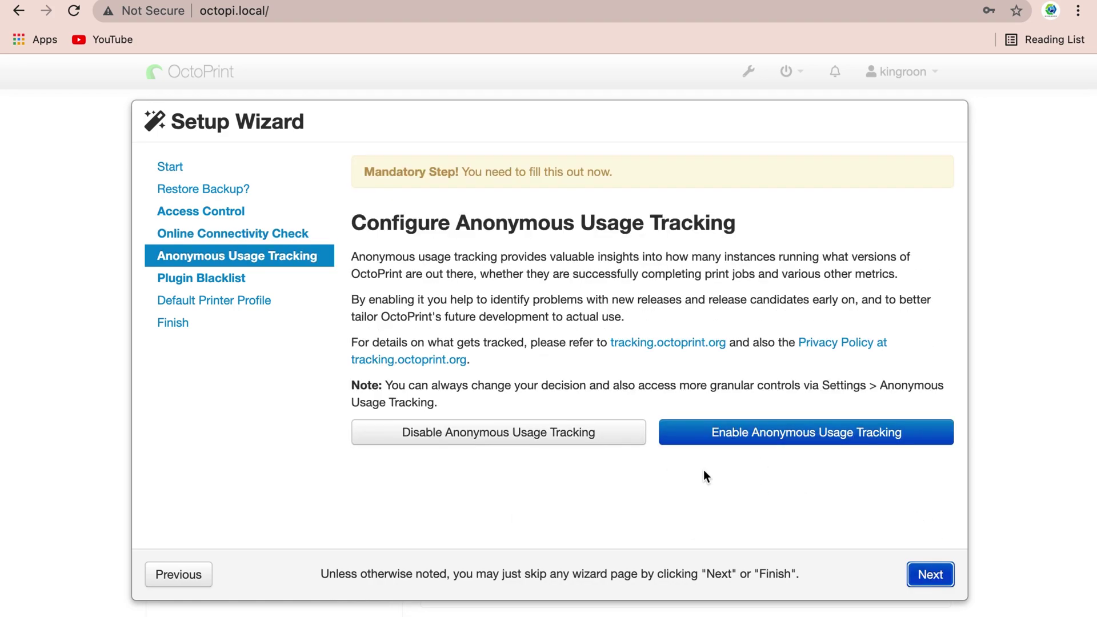
- Complete the usage tracking and plugin blacklist pages, and finish the wizard with the default printer profile named KP3S
click(927, 574)
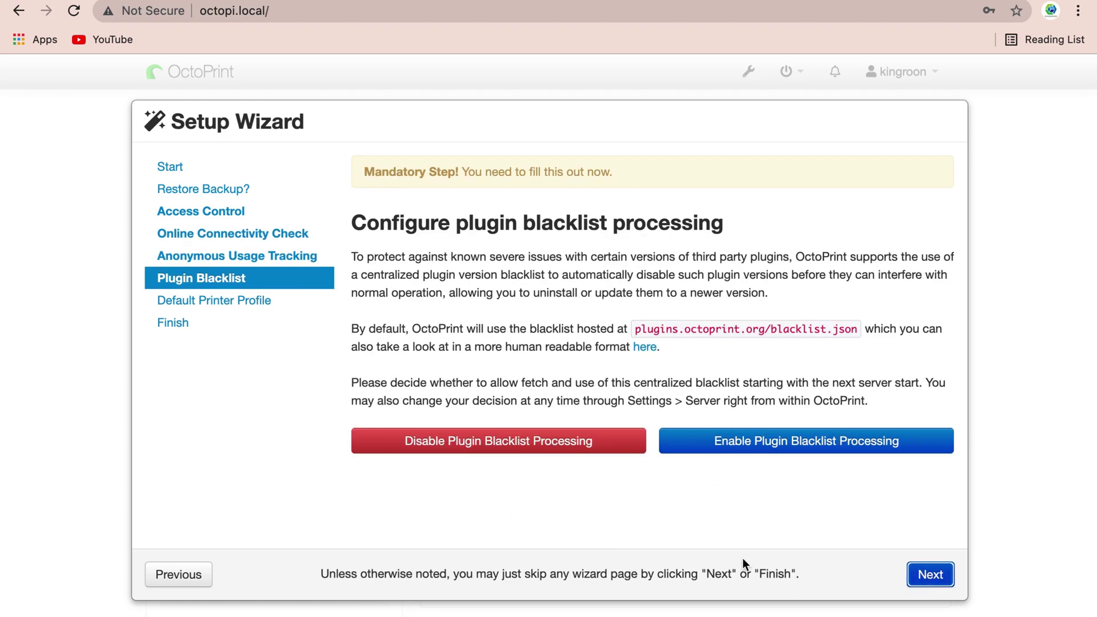
click(931, 574)
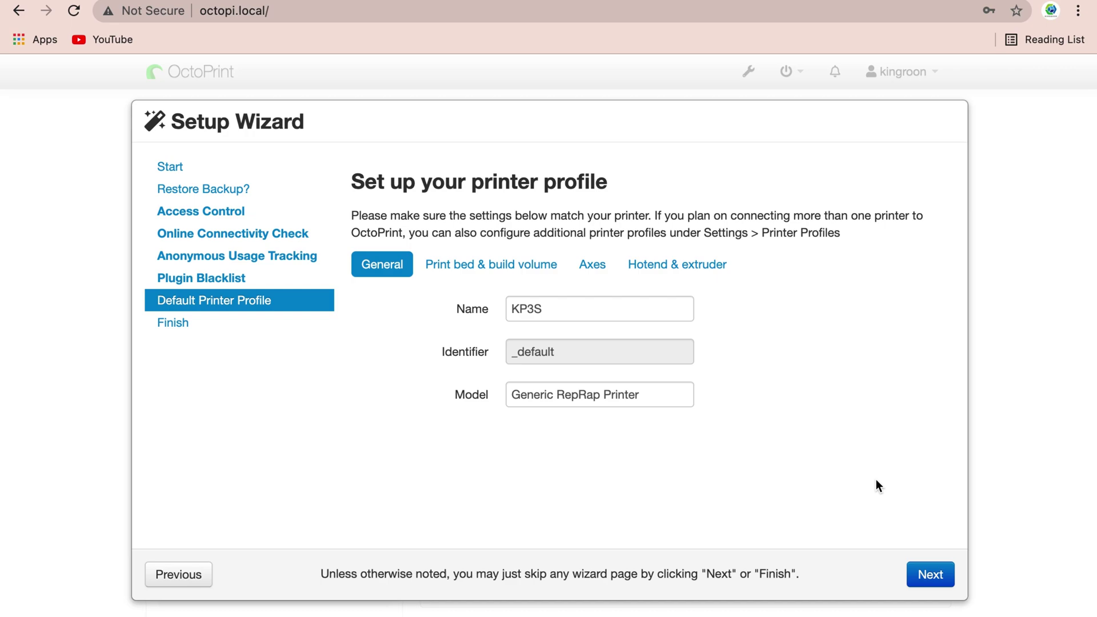
click(930, 575)
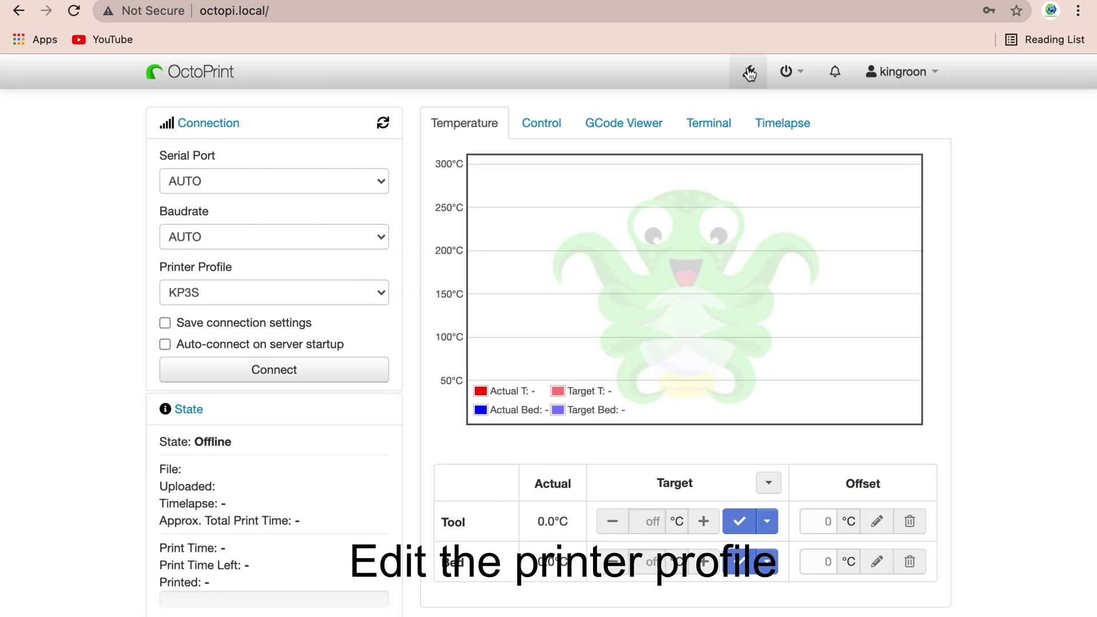
- In the KP3S printer profile, set the print volume's width, depth and height to 180 mm and review the axes and hotend settings
click(749, 71)
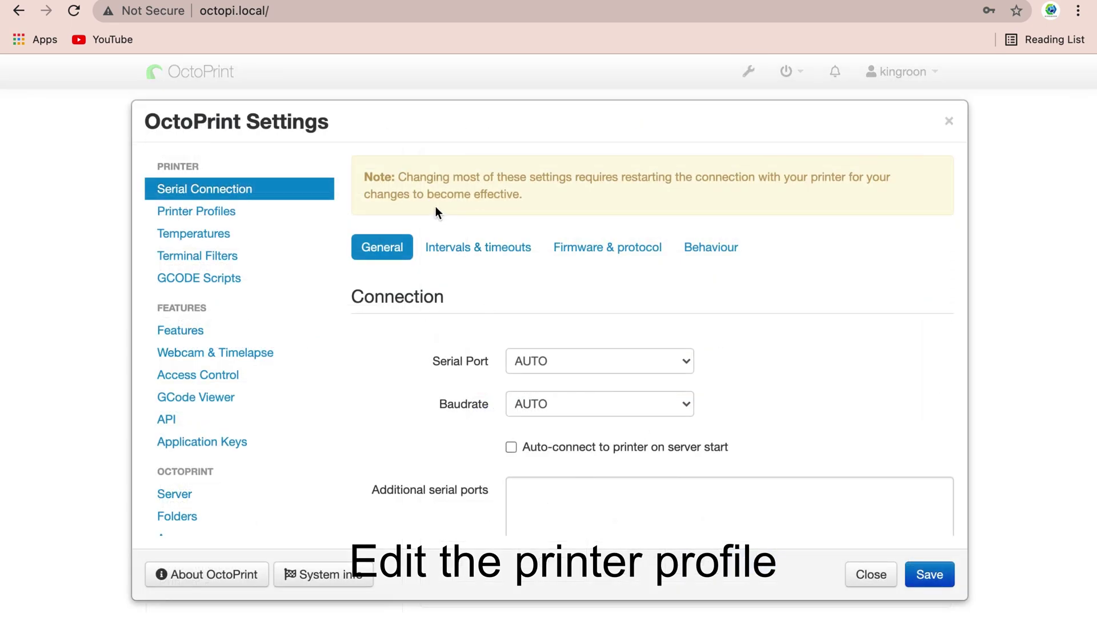
click(320, 212)
click(917, 244)
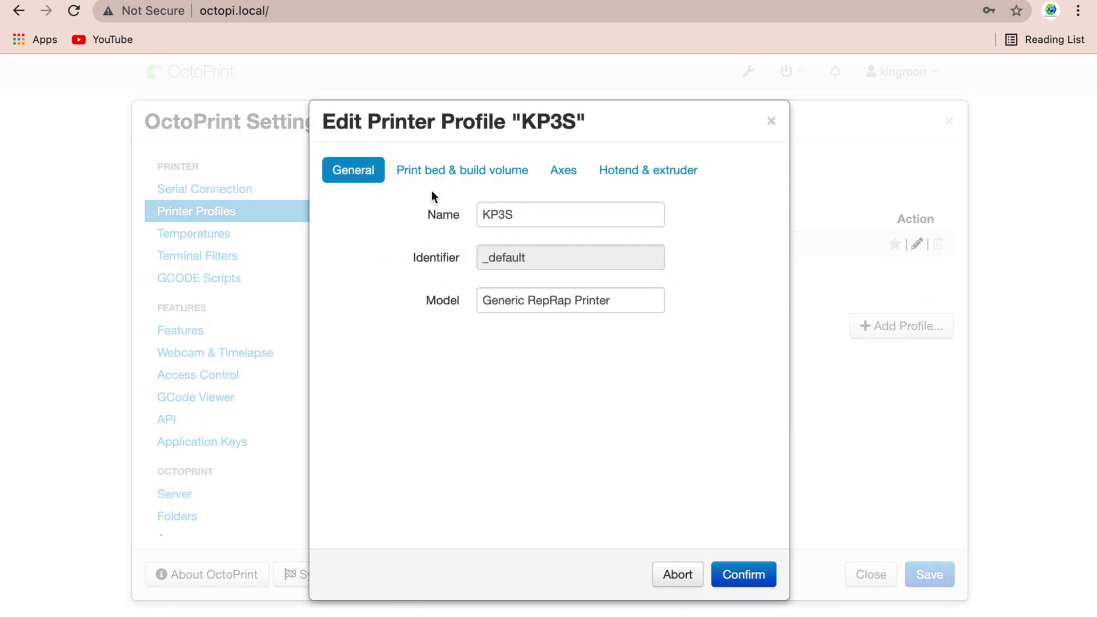
click(429, 180)
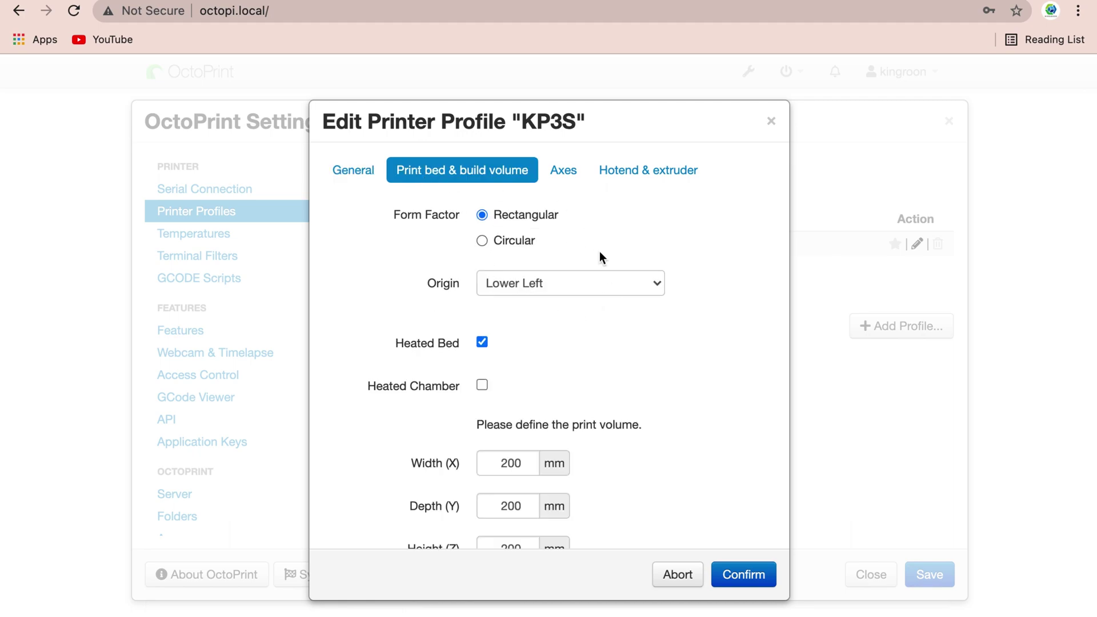
scroll(599, 252, down, 2)
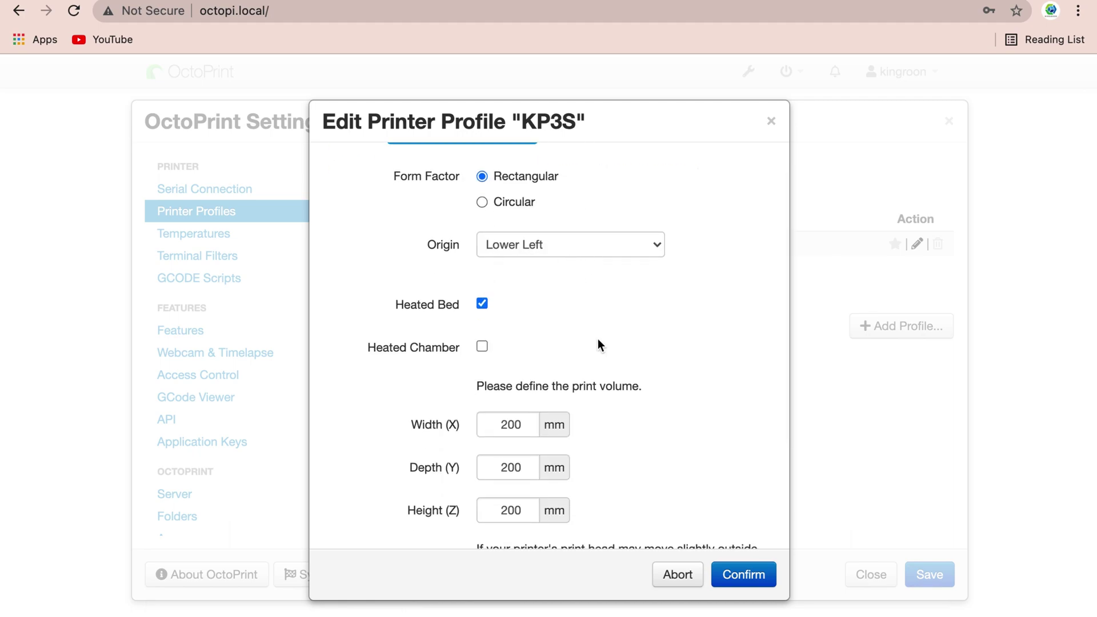
scroll(598, 339, down, 2)
scroll(508, 297, down, 3)
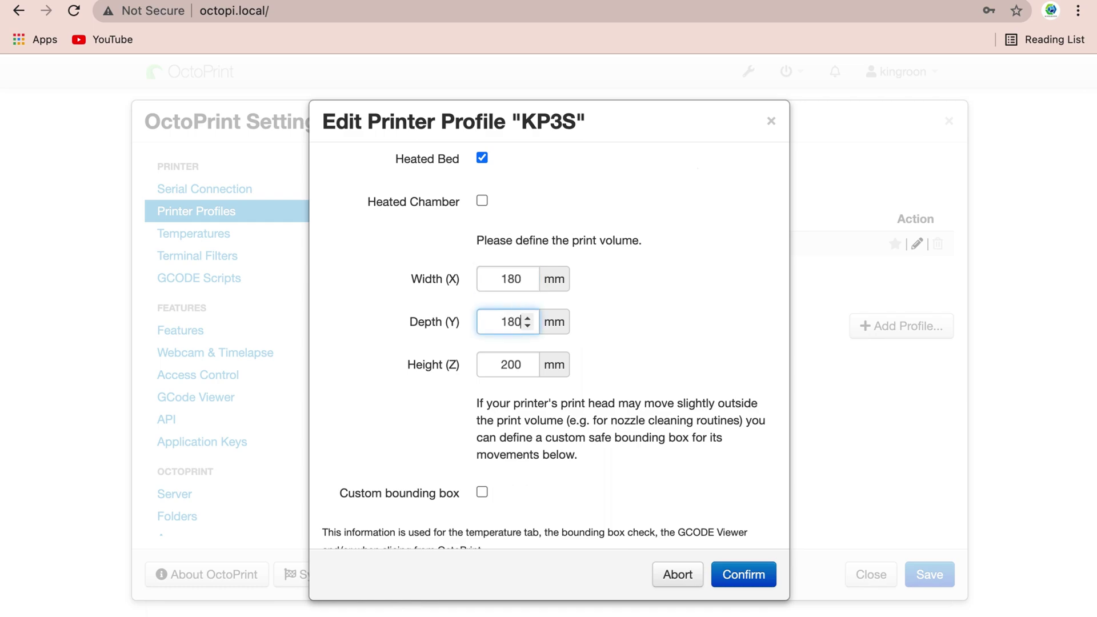
scroll(556, 346, down, 1)
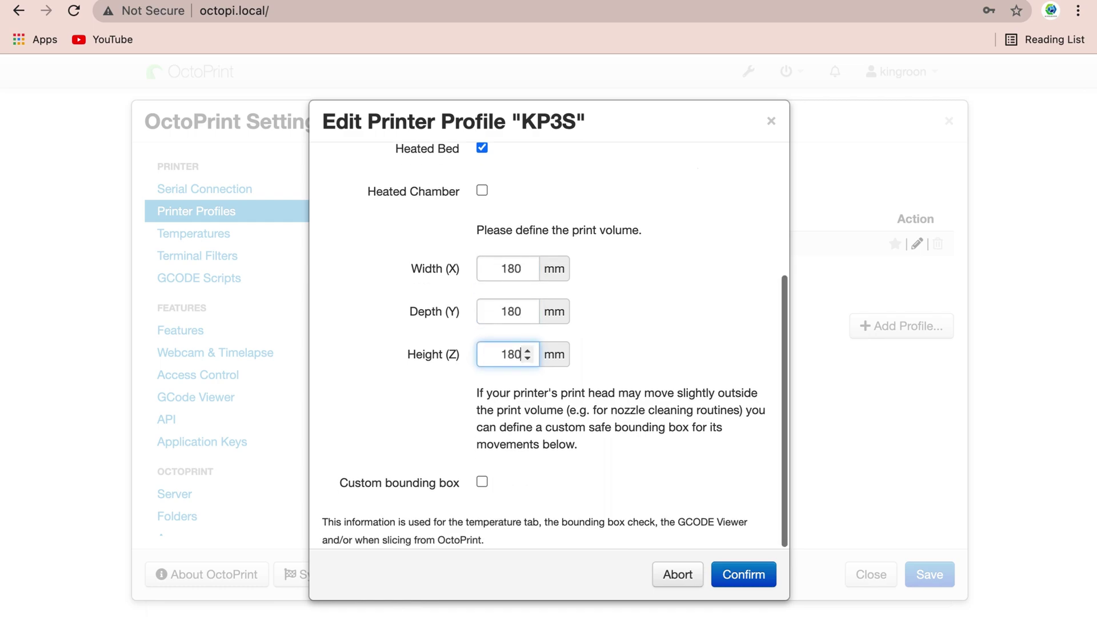
scroll(593, 472, up, 5)
click(574, 180)
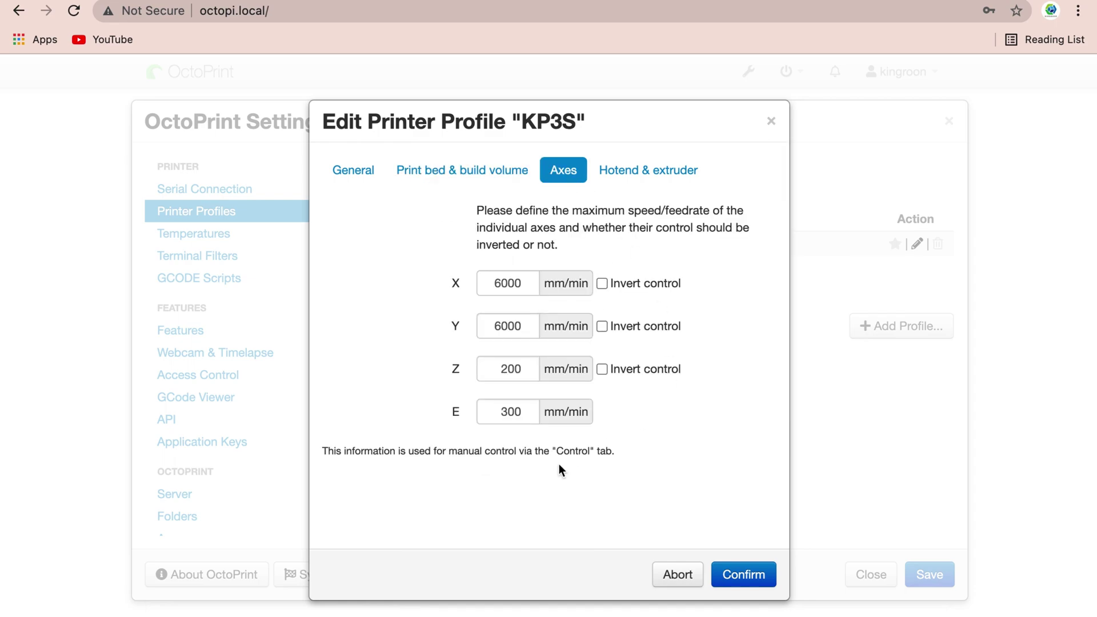
click(639, 174)
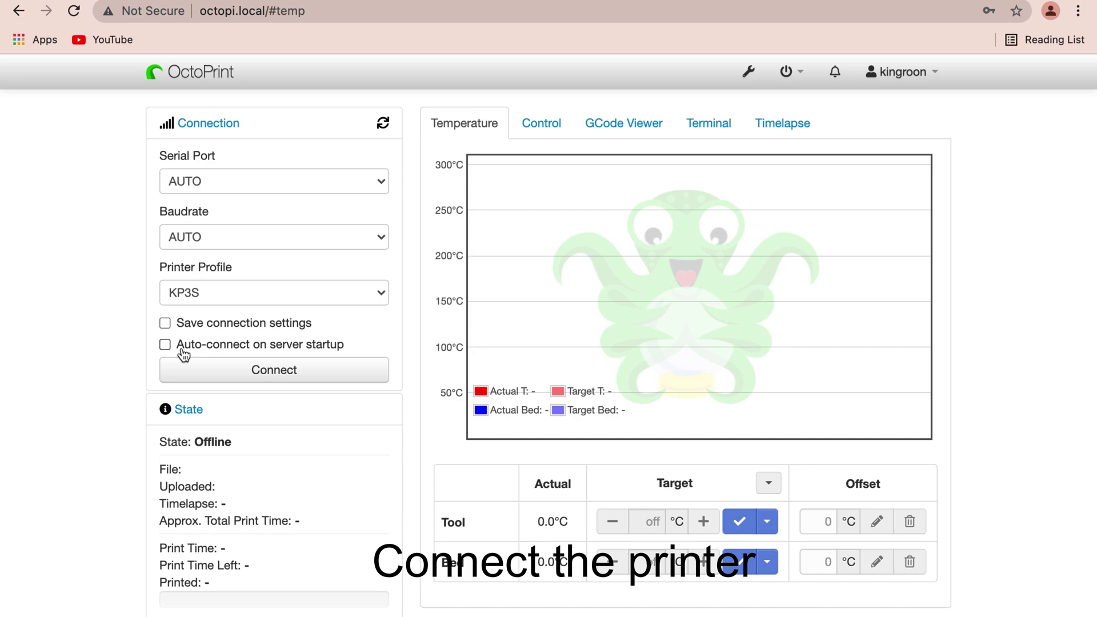
- Connect the printer with the KP3S profile and jog its Z and X axes both ways in 10 mm increments
click(227, 371)
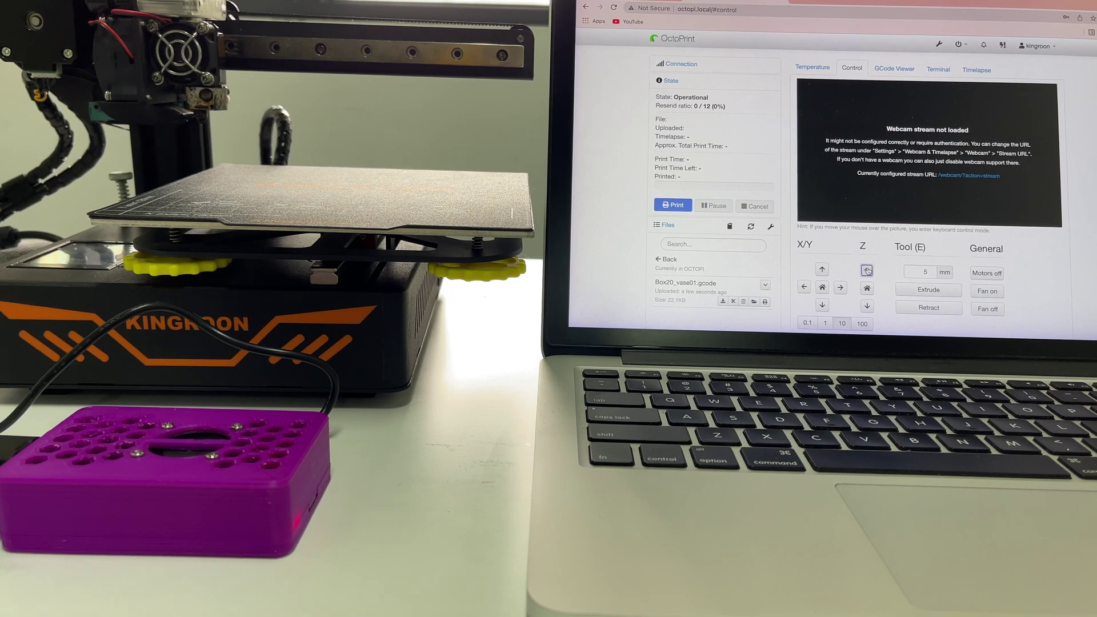
click(868, 271)
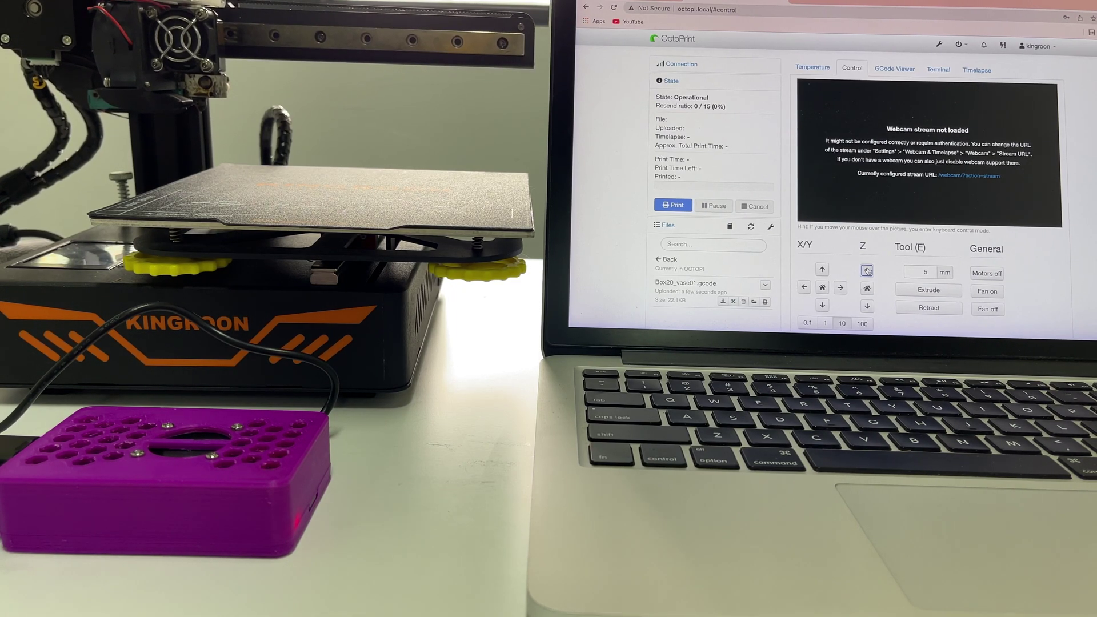
click(867, 271)
click(868, 271)
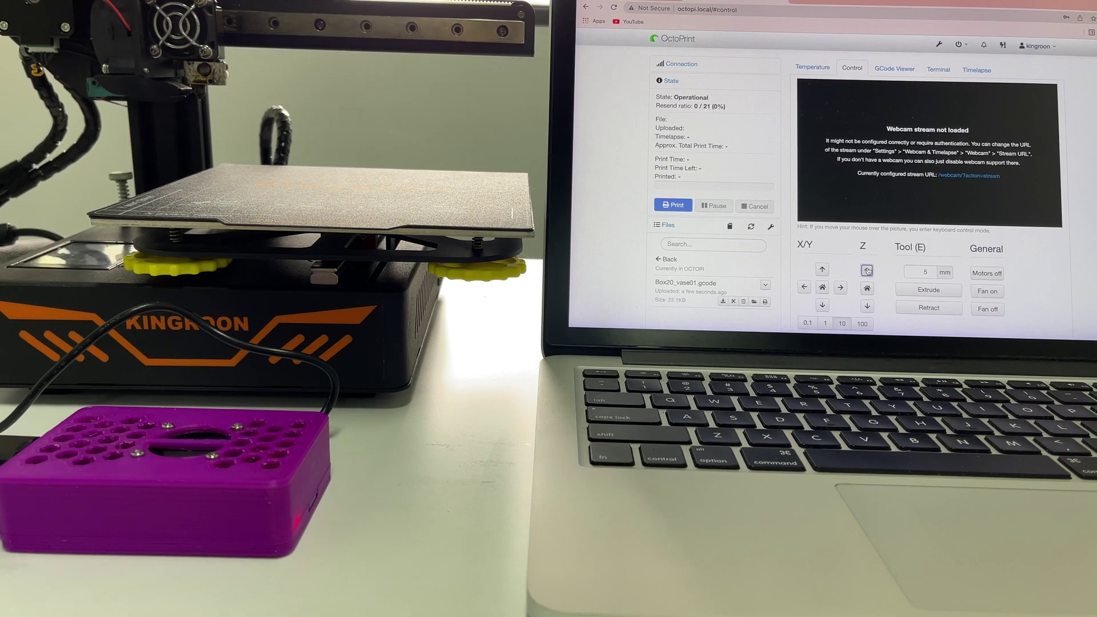
click(842, 288)
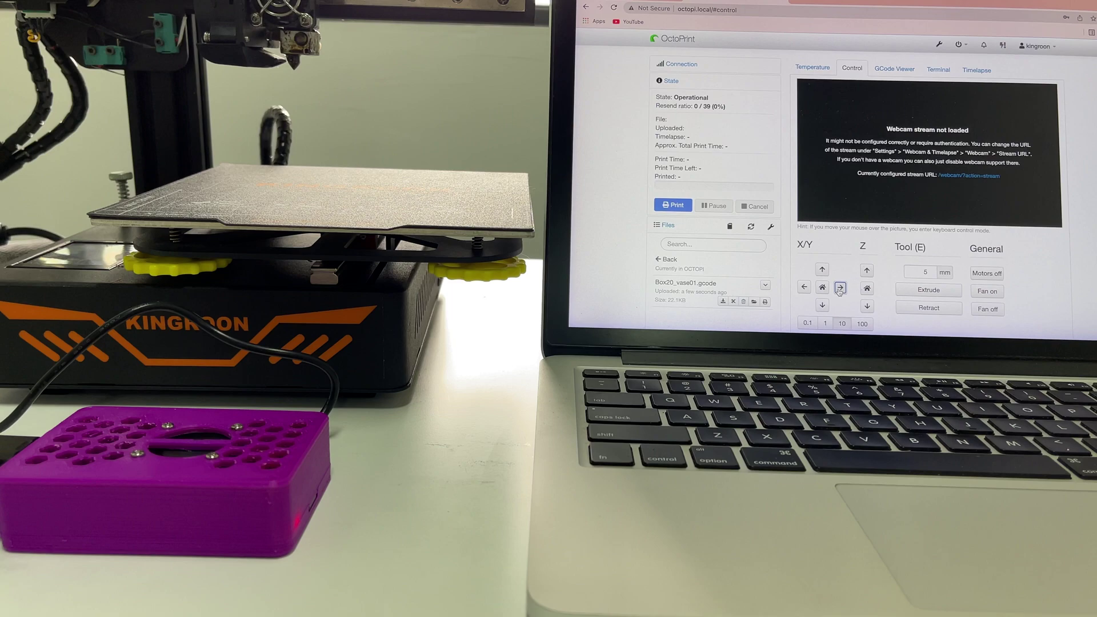
click(804, 288)
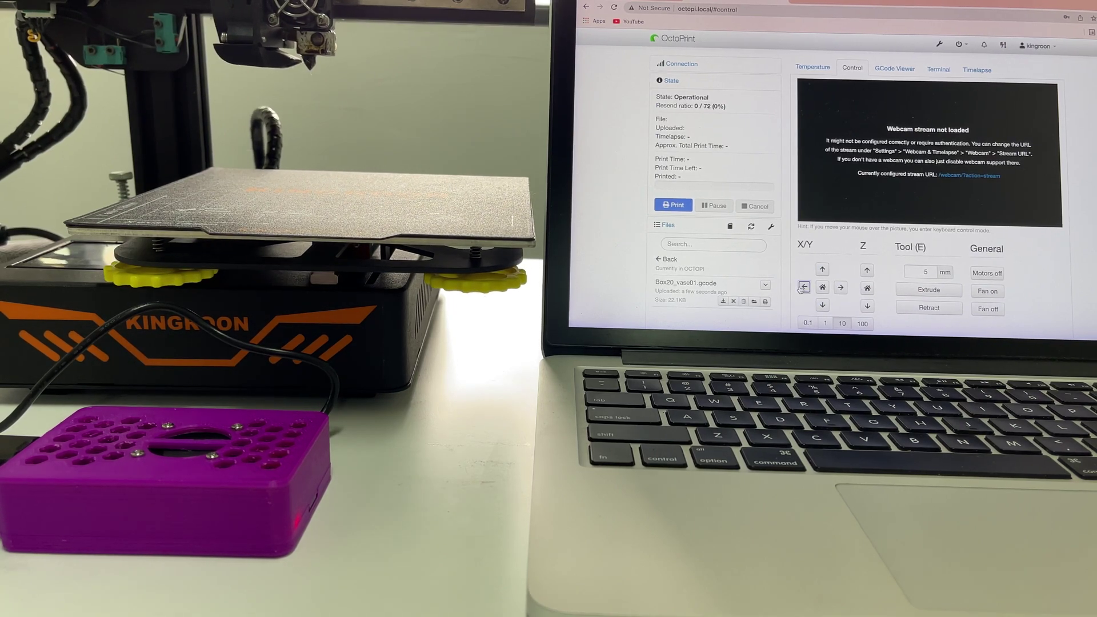
click(867, 306)
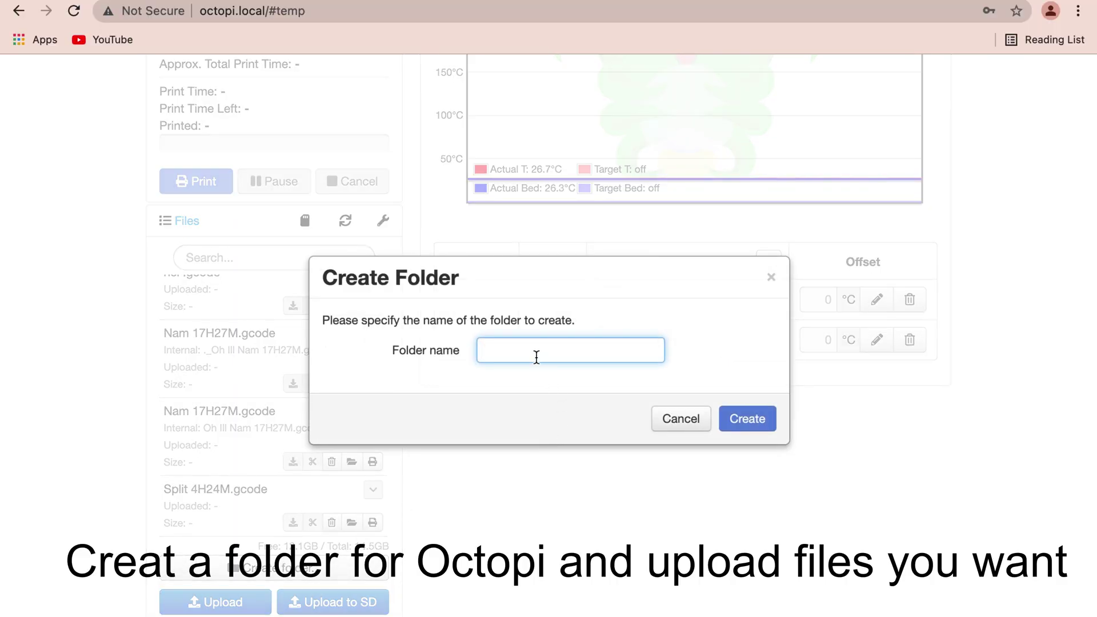
- Create a folder named OCTOPI in the file list and upload Box20_vase01.gcode into it
text(CTOPI)
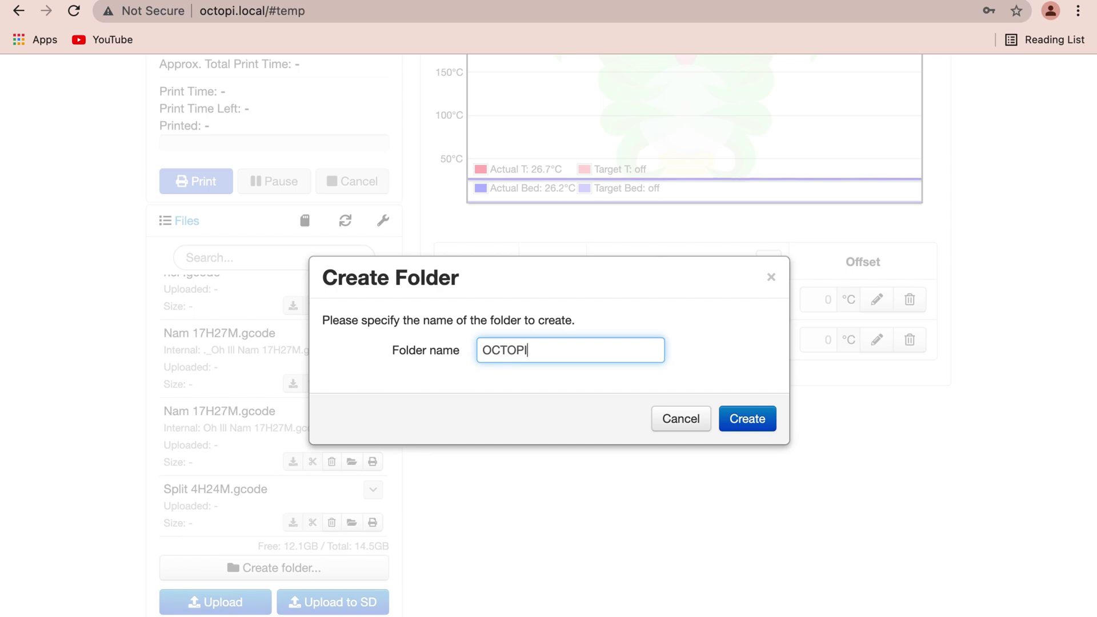
click(758, 420)
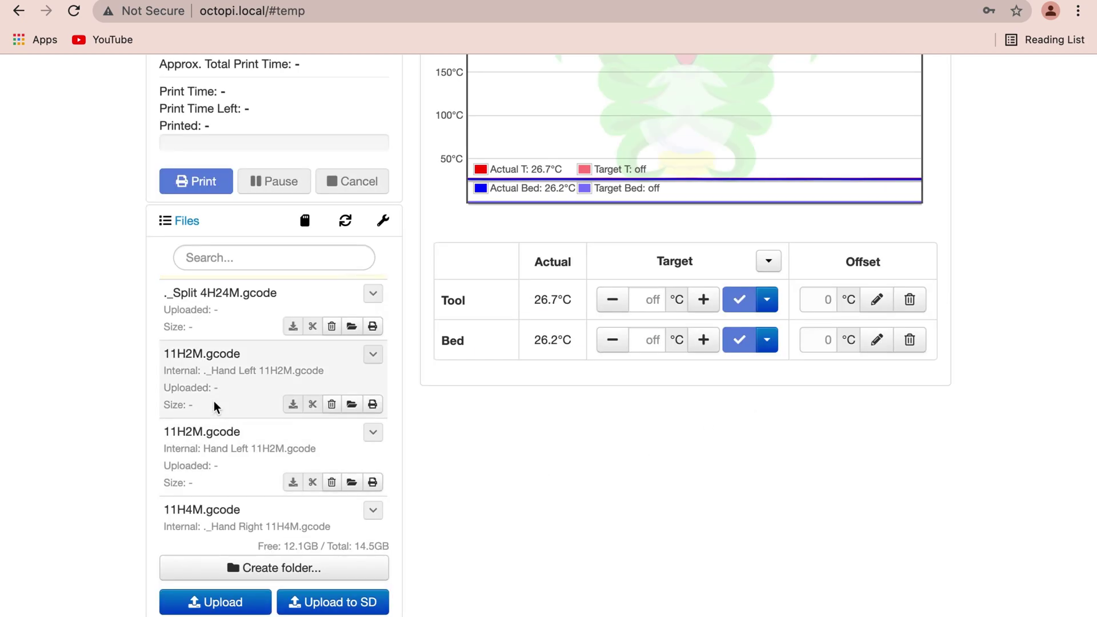
click(211, 292)
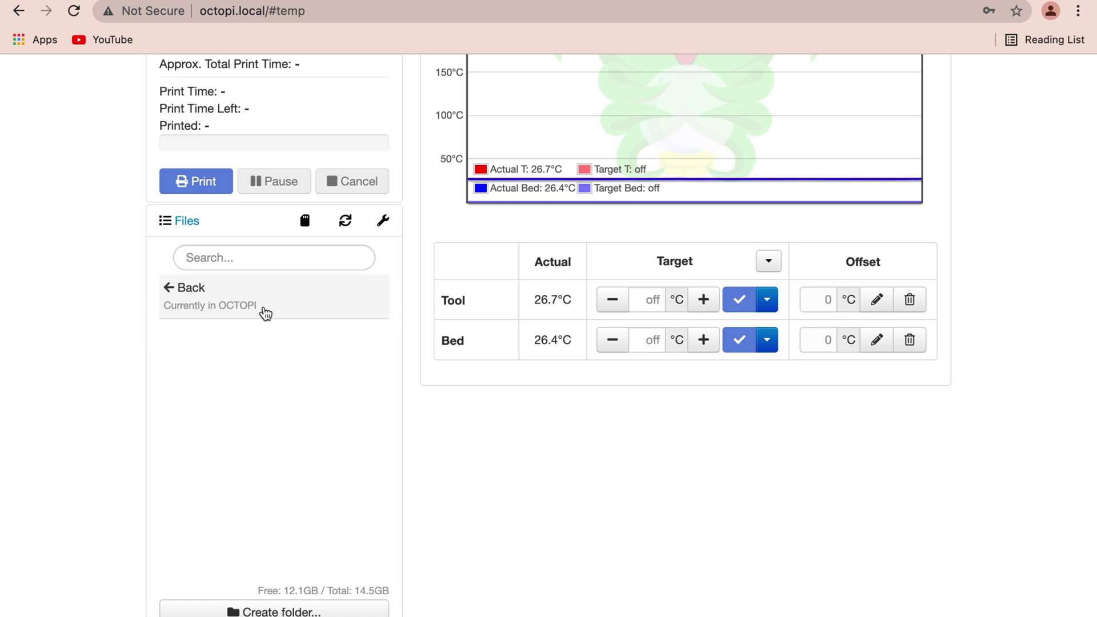
scroll(246, 480, down, 2)
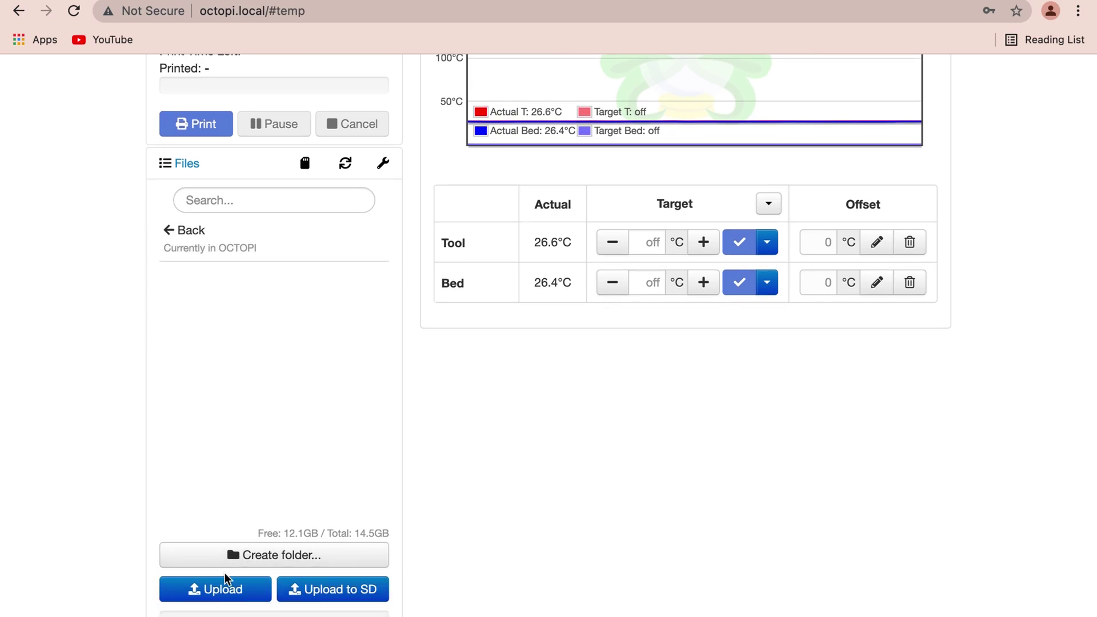
click(221, 593)
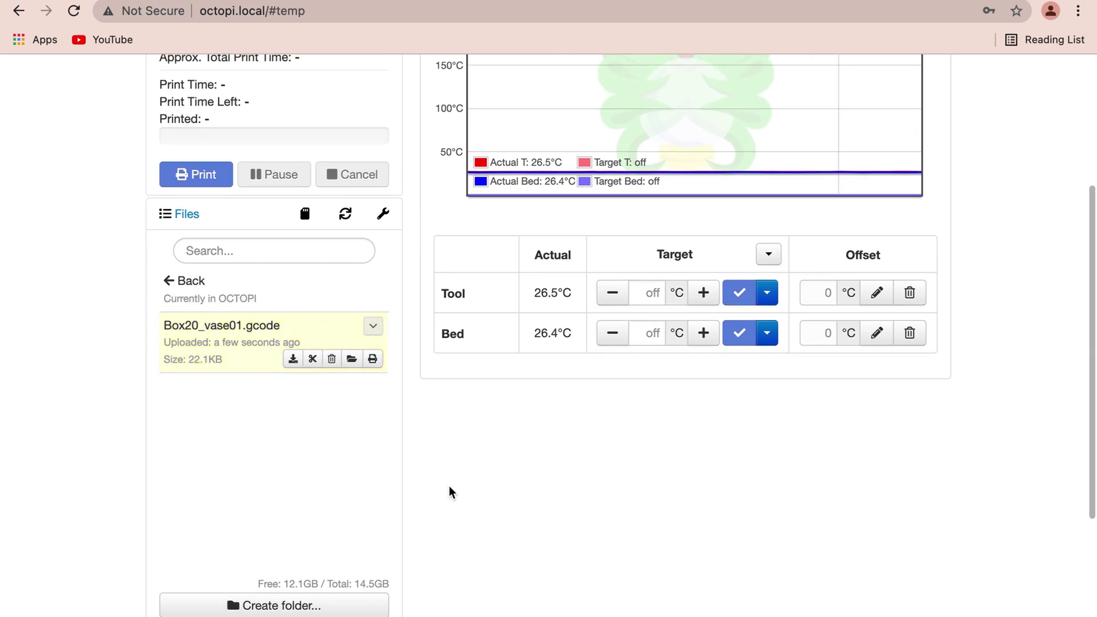
- Preheat the tool to 200 °C and the bed to 60 °C, and start printing Box20_vase01.gcode
scroll(449, 490, up, 3)
scroll(629, 499, up, 2)
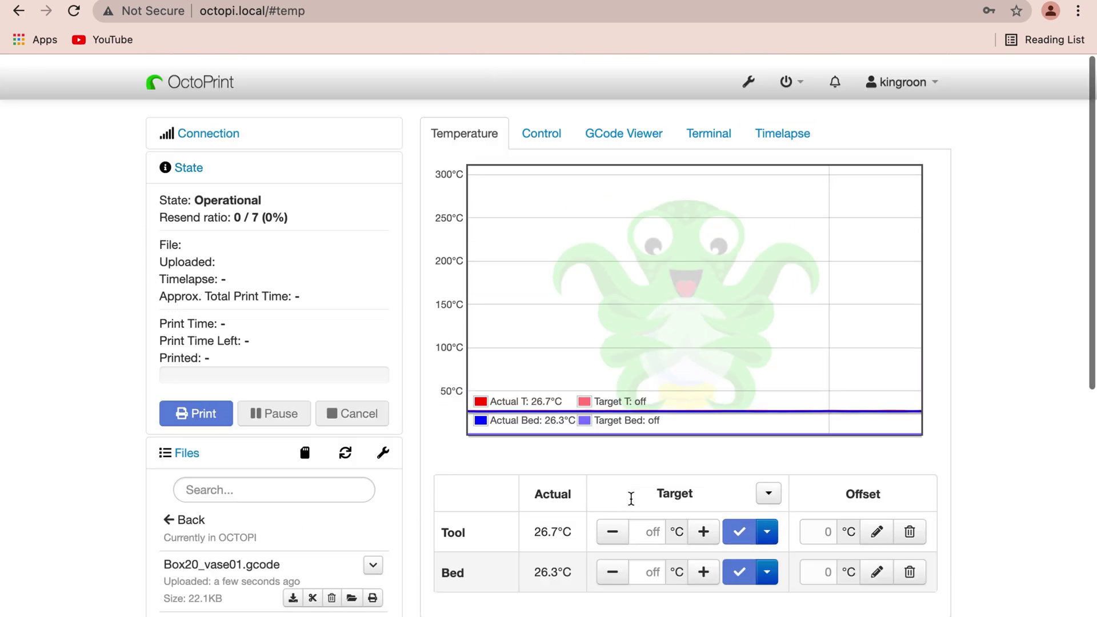
scroll(629, 499, down, 1)
click(656, 505)
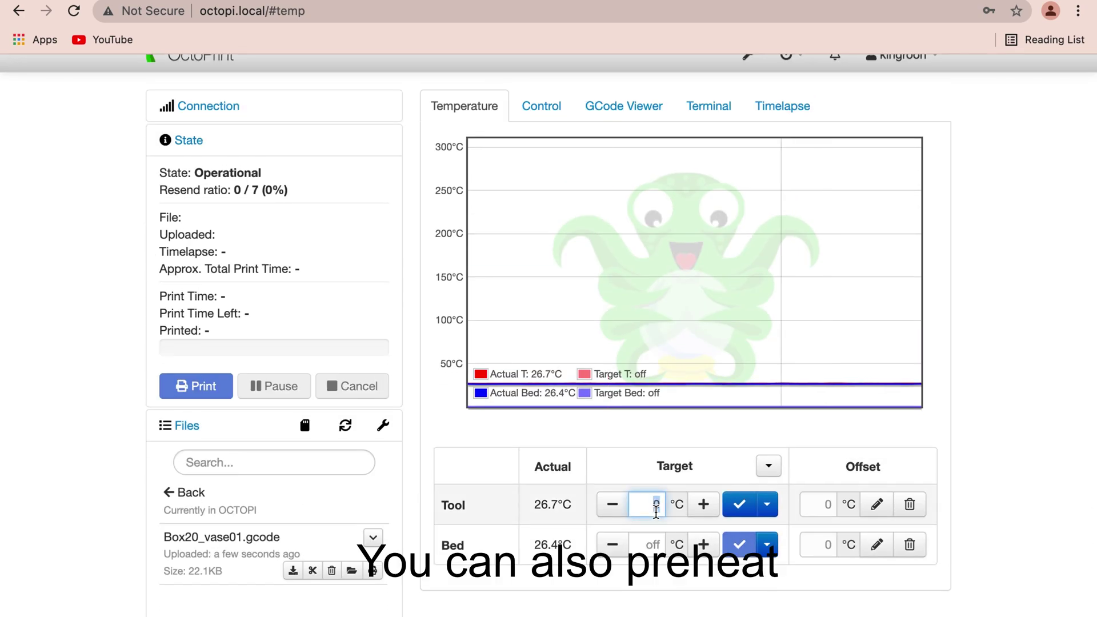
text(200)
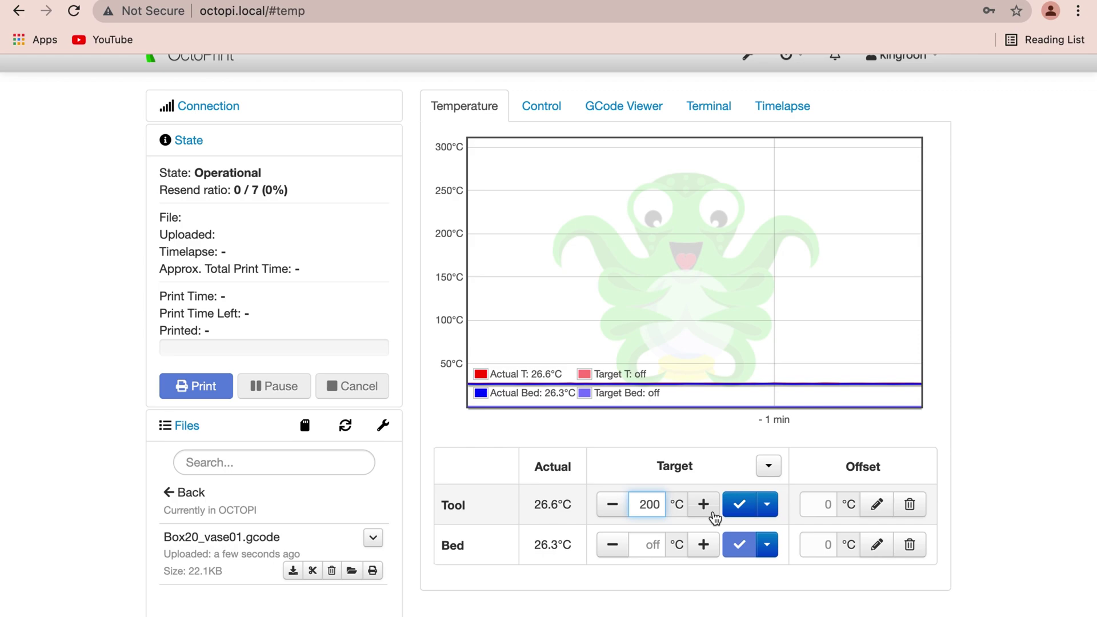
click(739, 506)
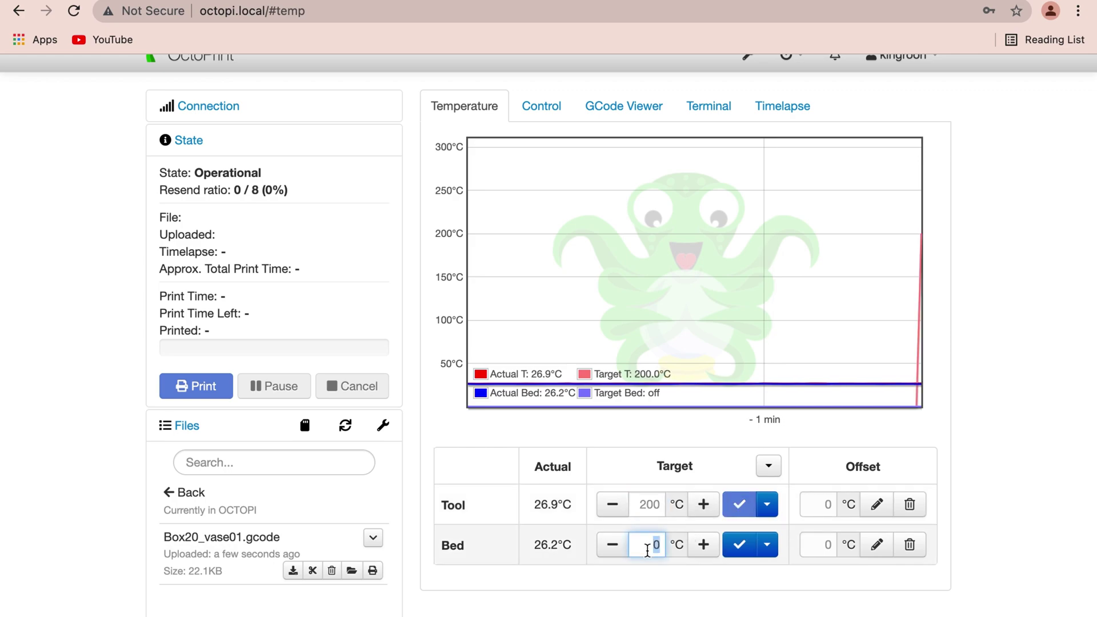
text(6)
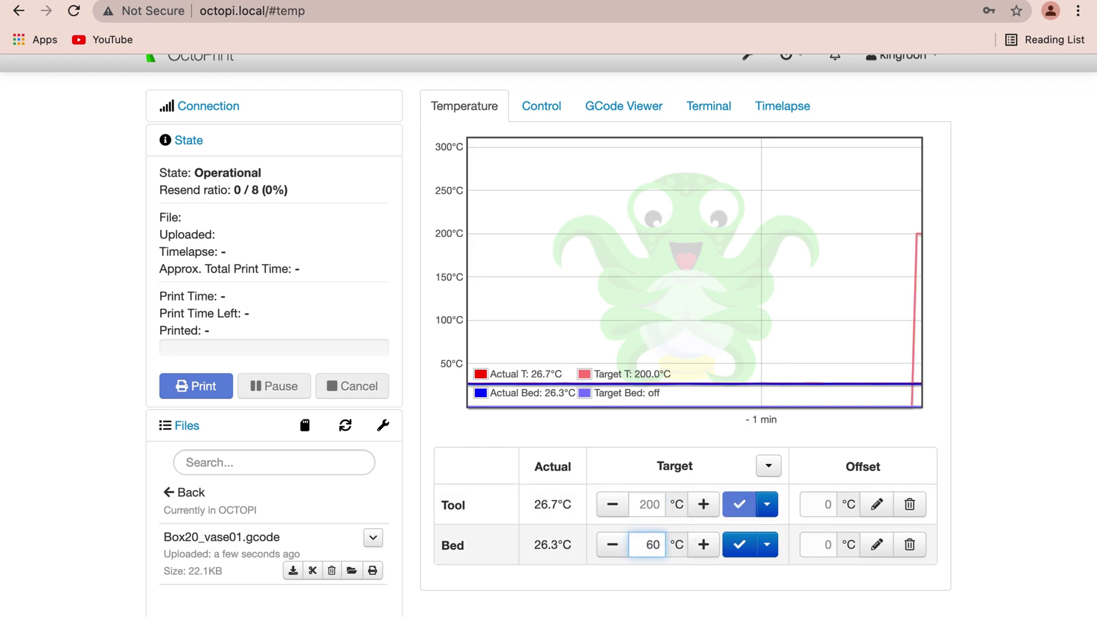
click(739, 544)
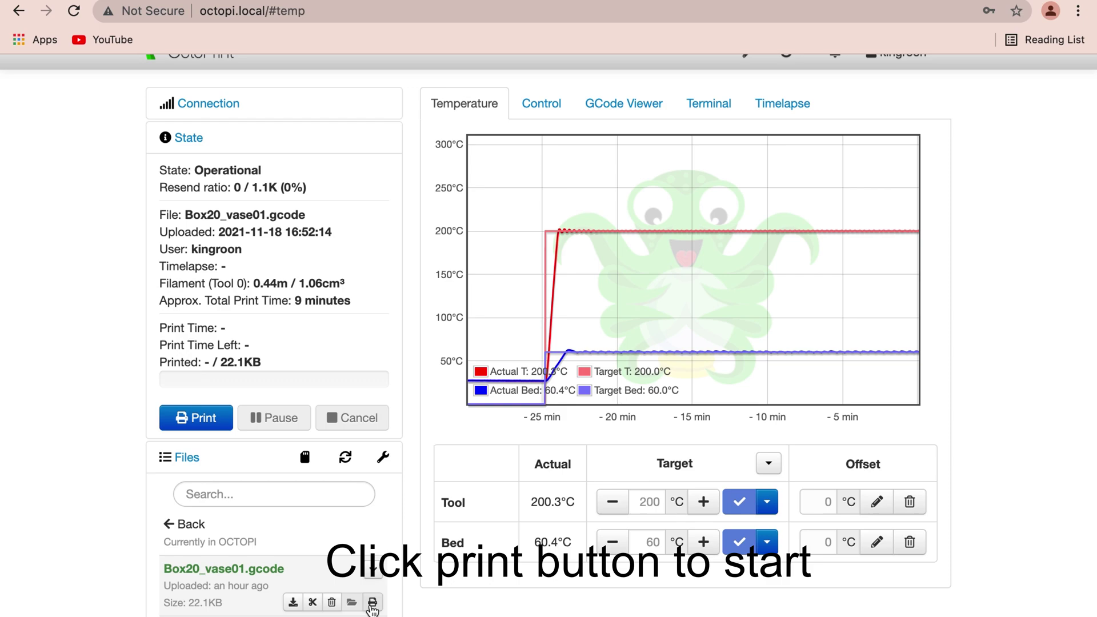
click(372, 603)
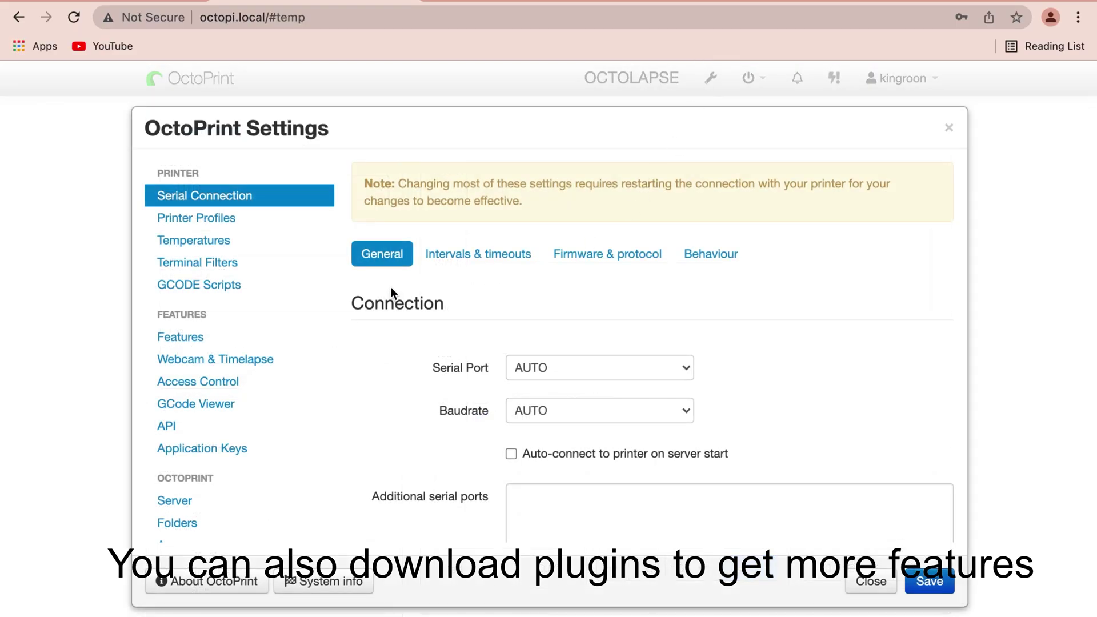
- Open the dialog for installing new plugins from the Plugin Manager and begin a search of the plugin repository
scroll(246, 383, down, 5)
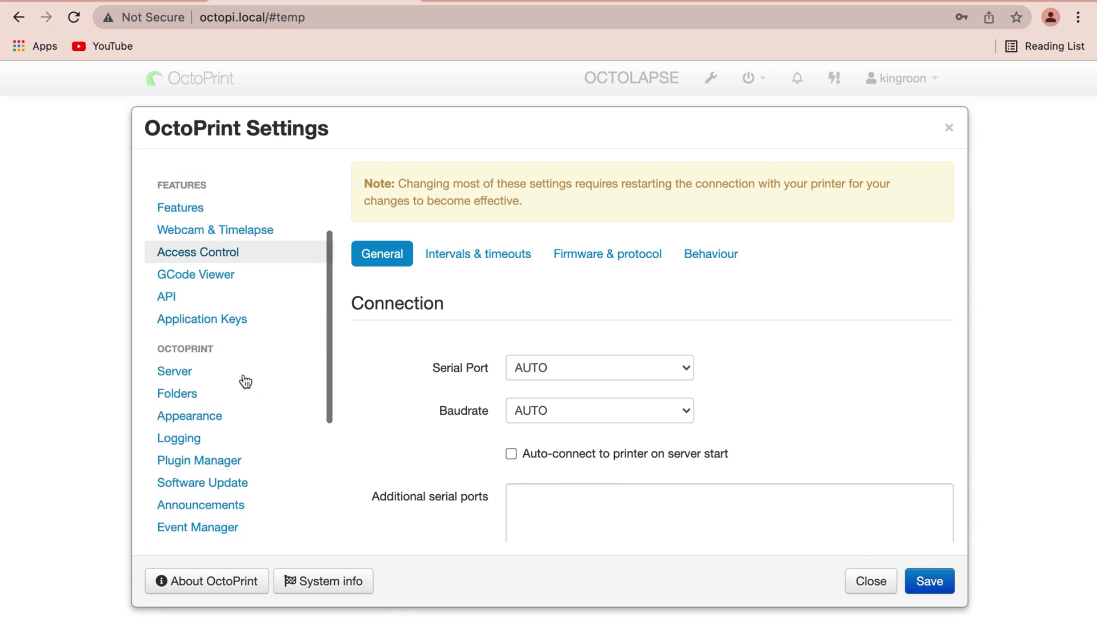
click(225, 381)
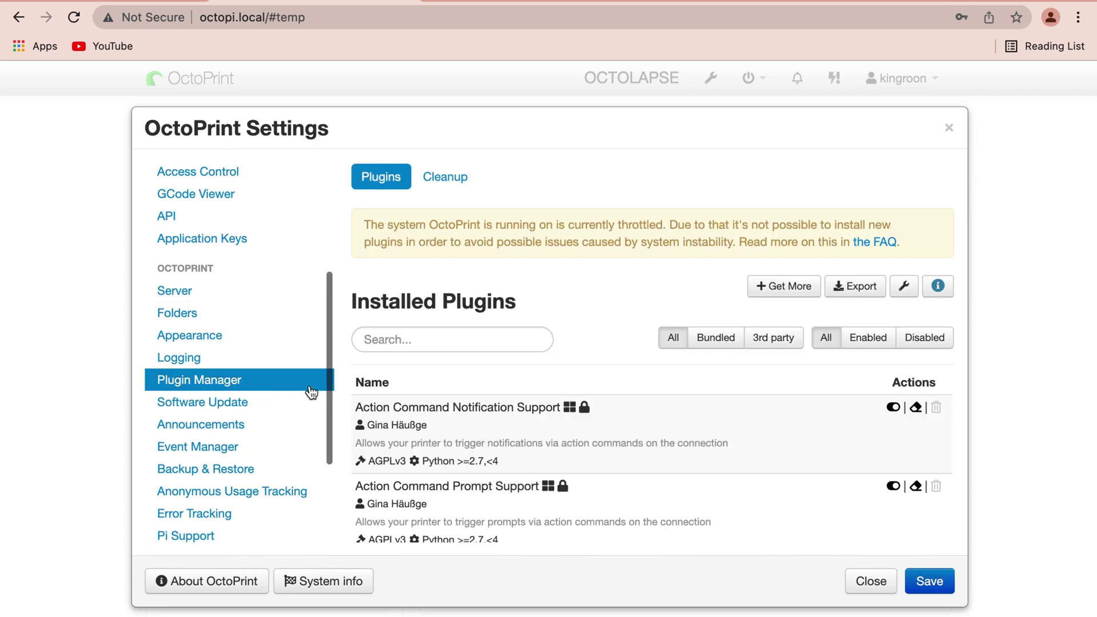
click(780, 290)
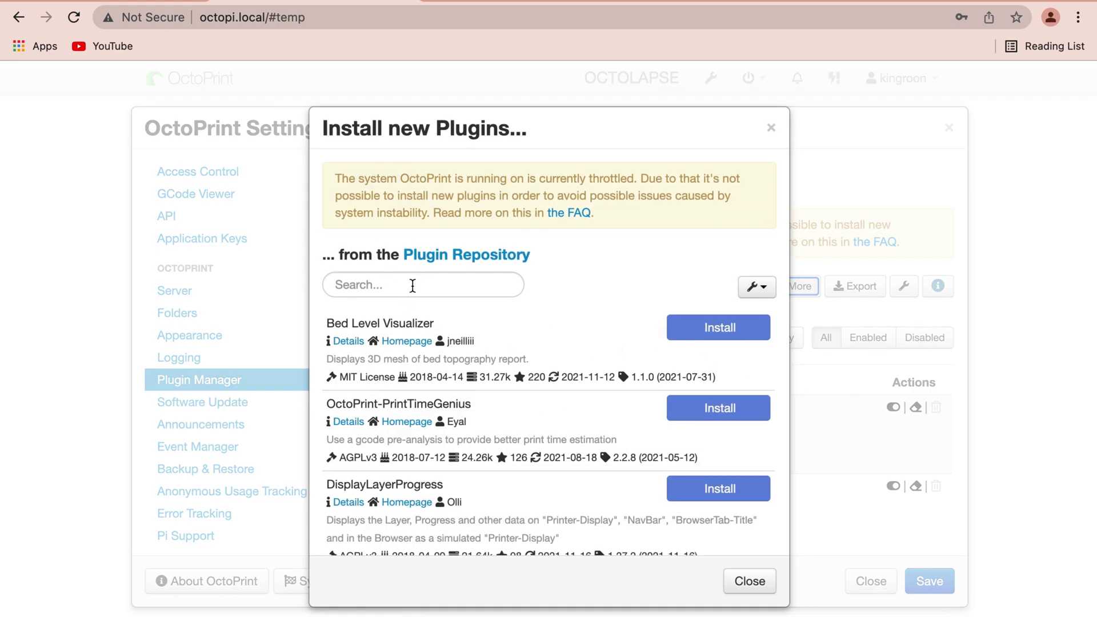
click(412, 286)
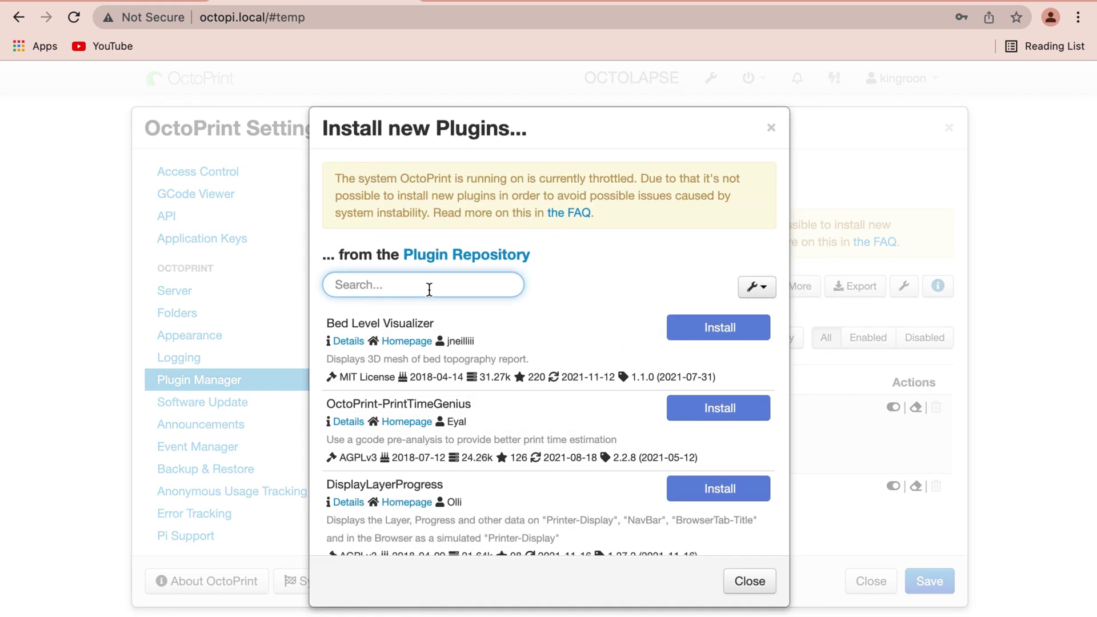